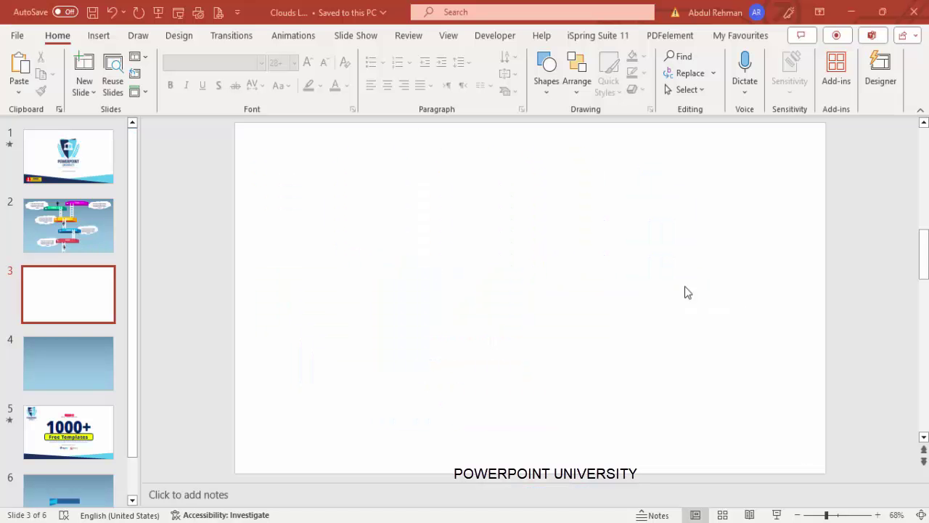
# - Bring up the View tab's display options for blank slide 3
pyautogui.click(449, 36)
# - Turn on the guides and draw a wide rectangle near the slide centre
pyautogui.click(276, 90)
pyautogui.click(99, 36)
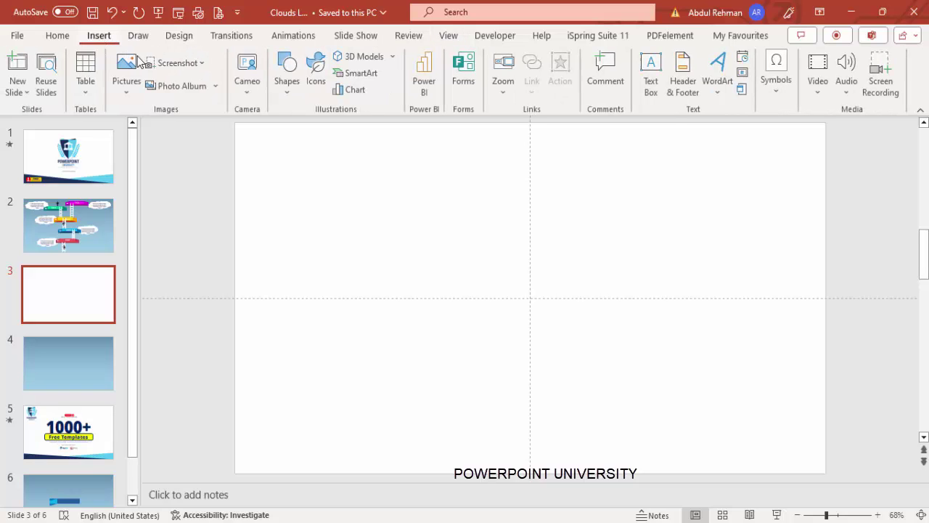
pyautogui.click(281, 94)
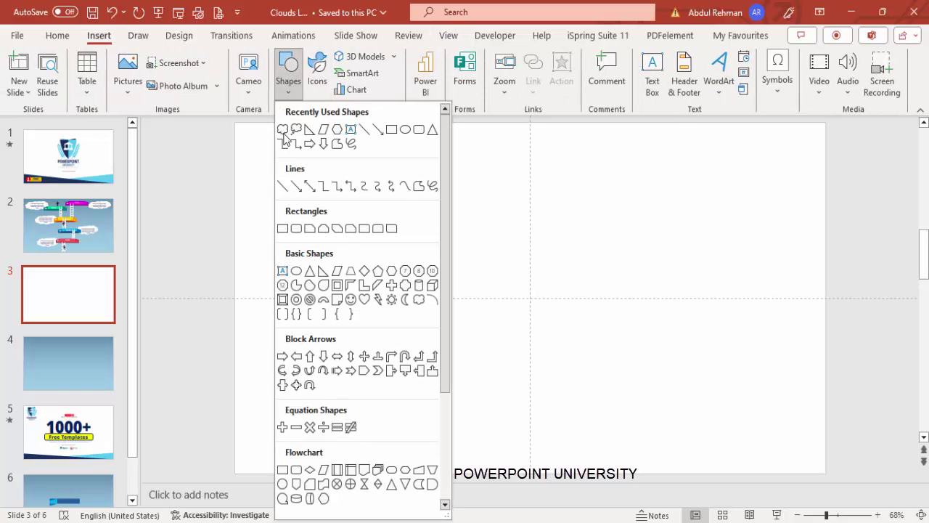
pyautogui.click(283, 229)
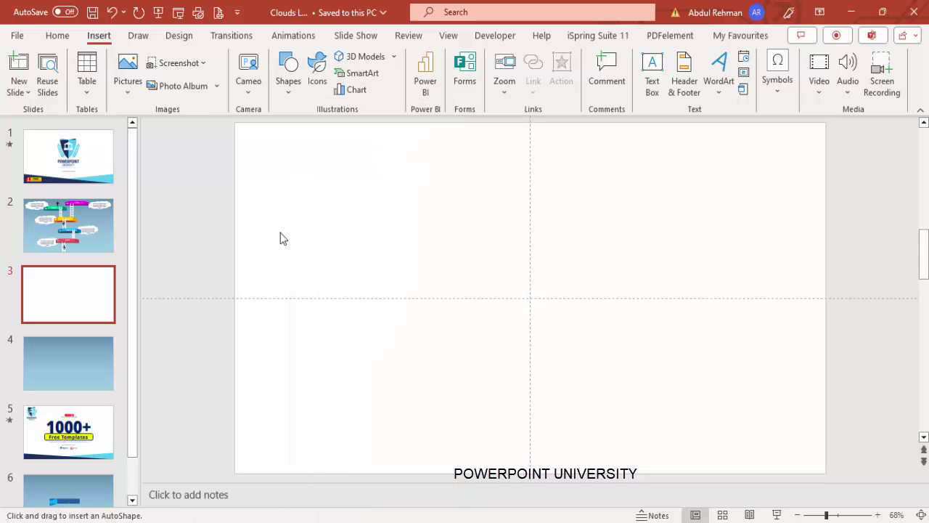
pyautogui.moveTo(442, 276); pyautogui.dragTo(608, 316)
# - Remove the rectangle's outline and centre it horizontally and vertically on the slide
pyautogui.click(364, 73)
pyautogui.click(383, 273)
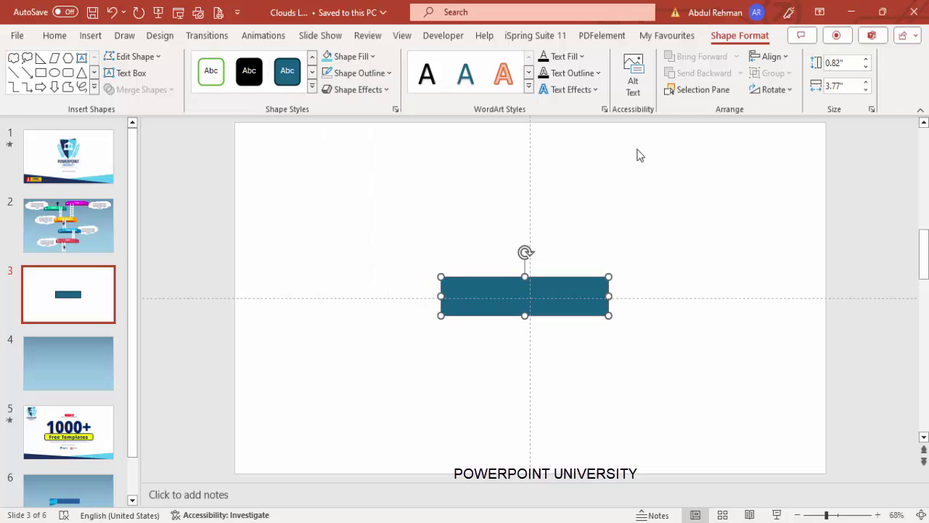
pyautogui.click(770, 57)
pyautogui.click(796, 96)
pyautogui.click(771, 57)
pyautogui.click(797, 159)
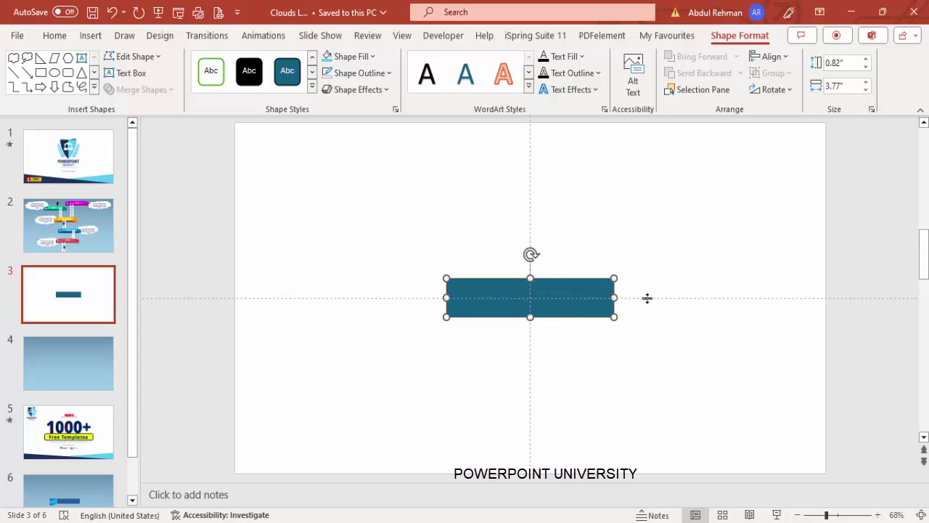
# - Duplicate the bar, fill the copy light blue and narrow it to 1.51 inches
pyautogui.moveTo(518, 303); pyautogui.dragTo(459, 342)
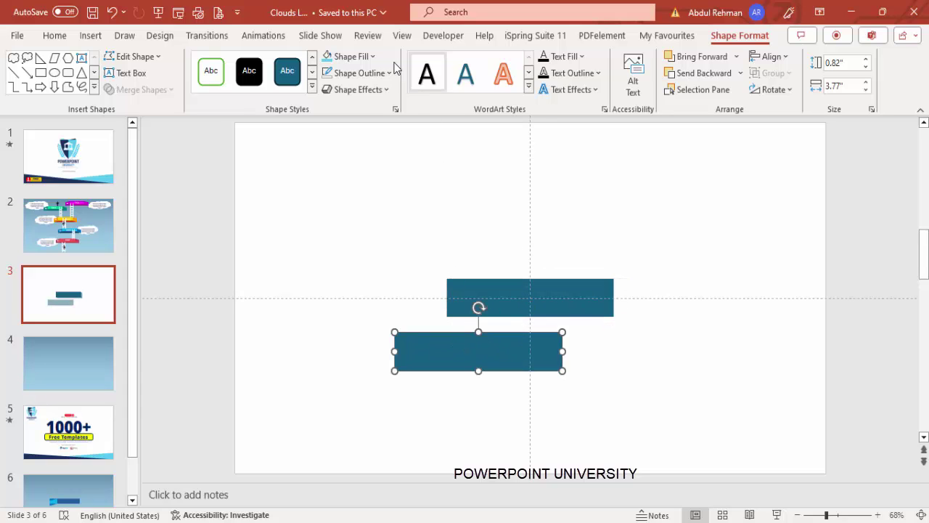
pyautogui.click(352, 56)
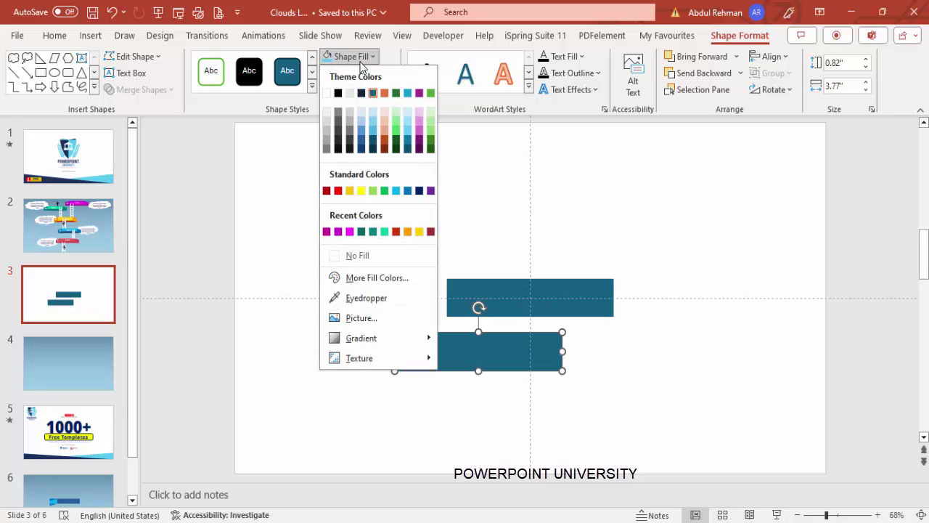
pyautogui.click(408, 131)
pyautogui.moveTo(560, 351); pyautogui.dragTo(435, 300)
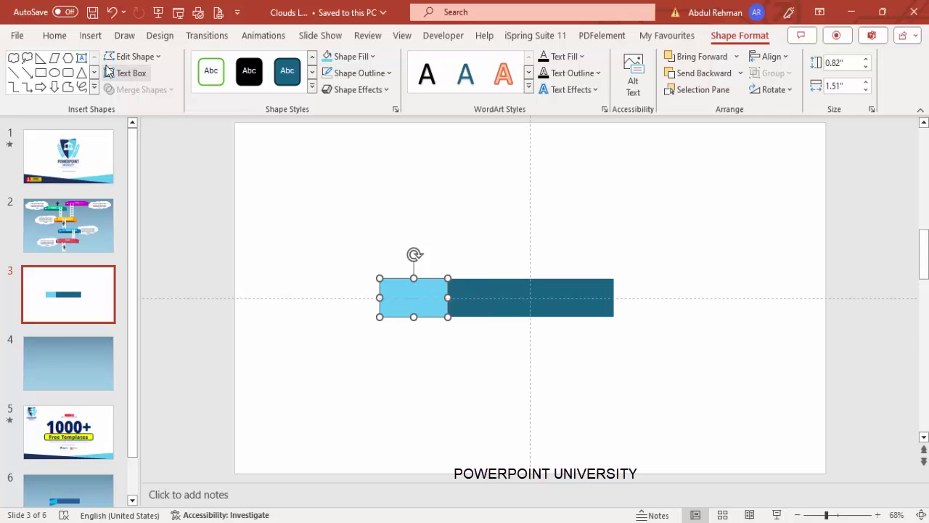
pyautogui.click(92, 35)
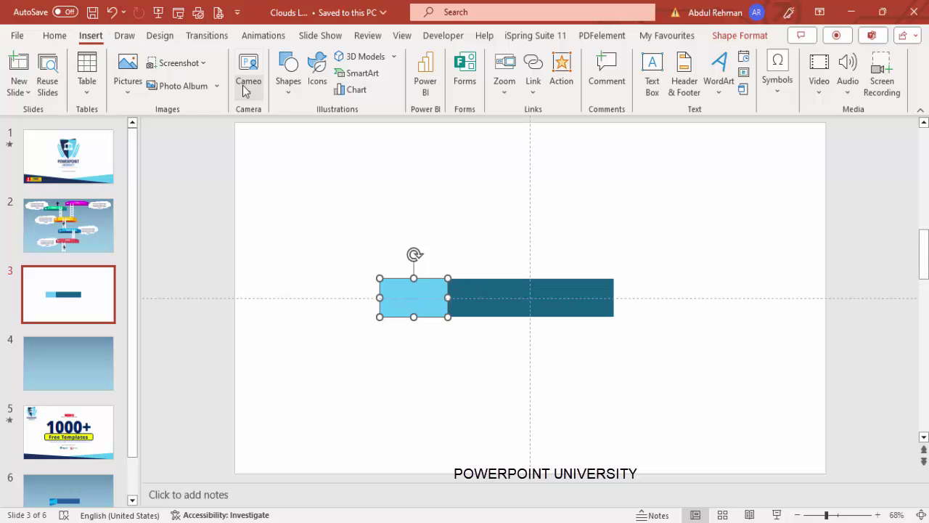
# - Draw an outline-free right triangle below the light-blue block and flip it vertically
pyautogui.click(288, 86)
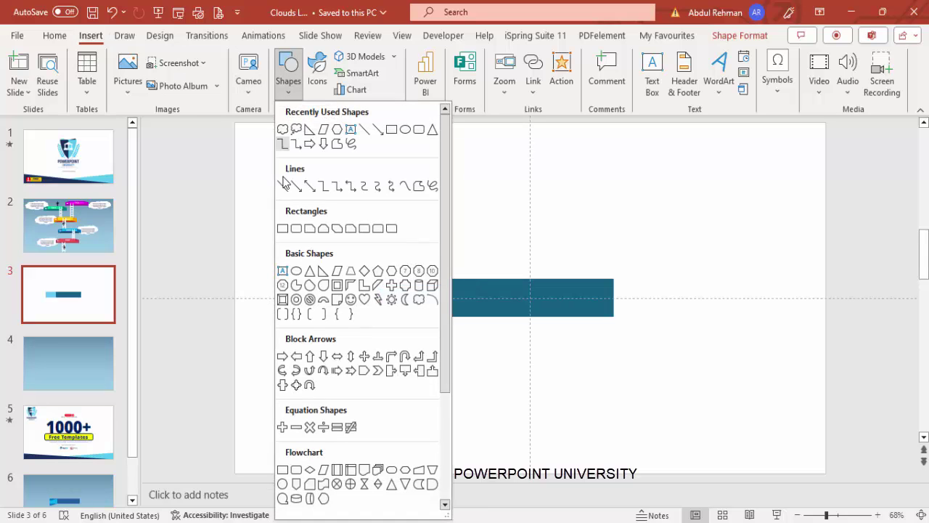
pyautogui.click(322, 274)
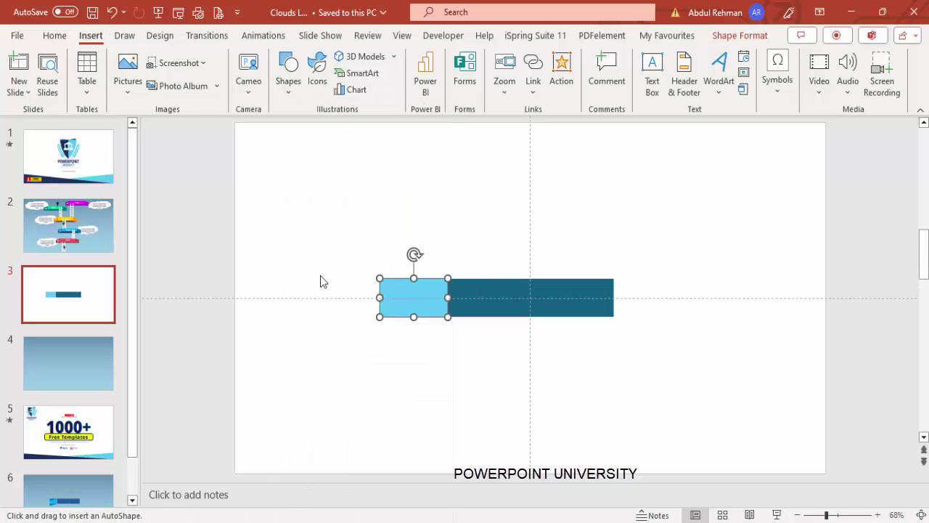
pyautogui.moveTo(389, 317); pyautogui.dragTo(447, 339)
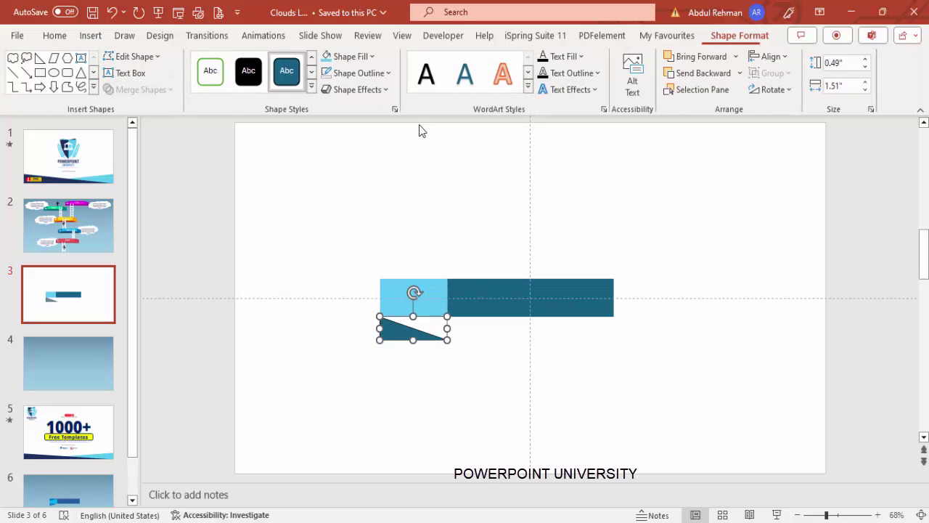
pyautogui.click(367, 72)
pyautogui.click(367, 273)
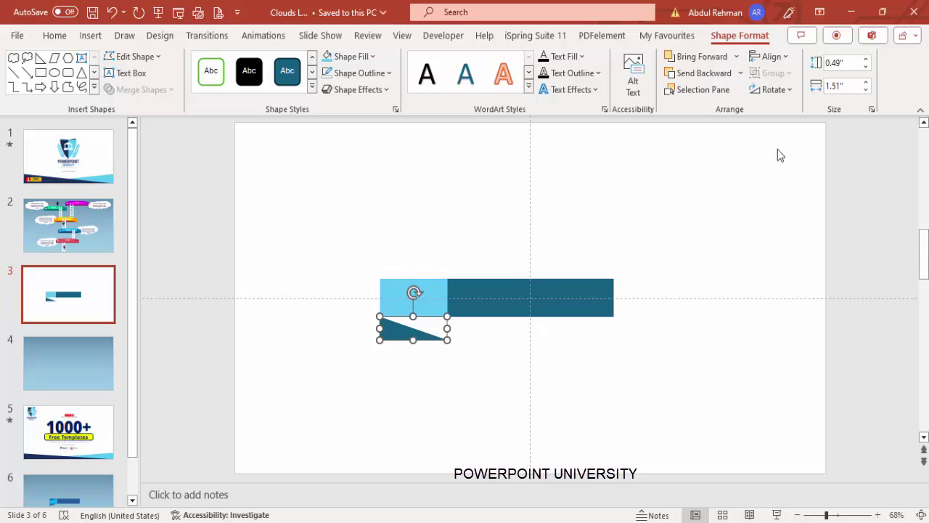
pyautogui.click(773, 92)
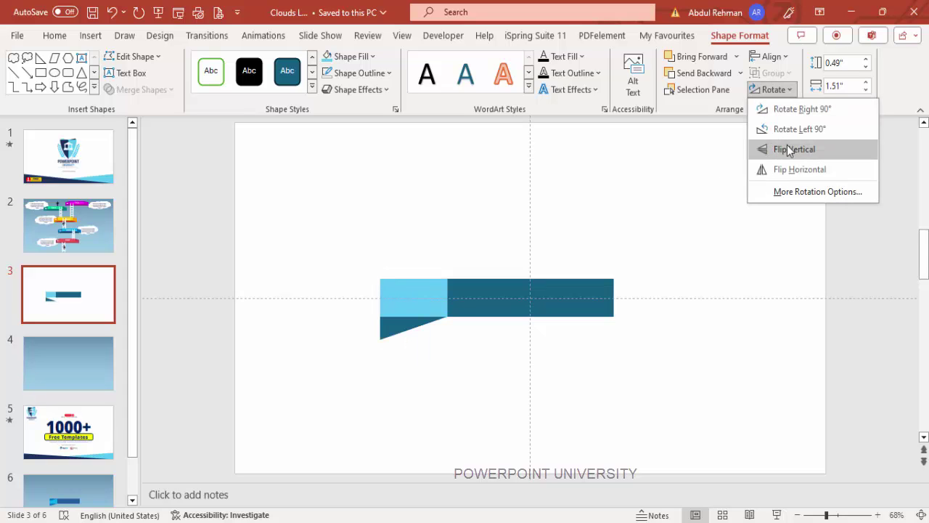
pyautogui.click(795, 149)
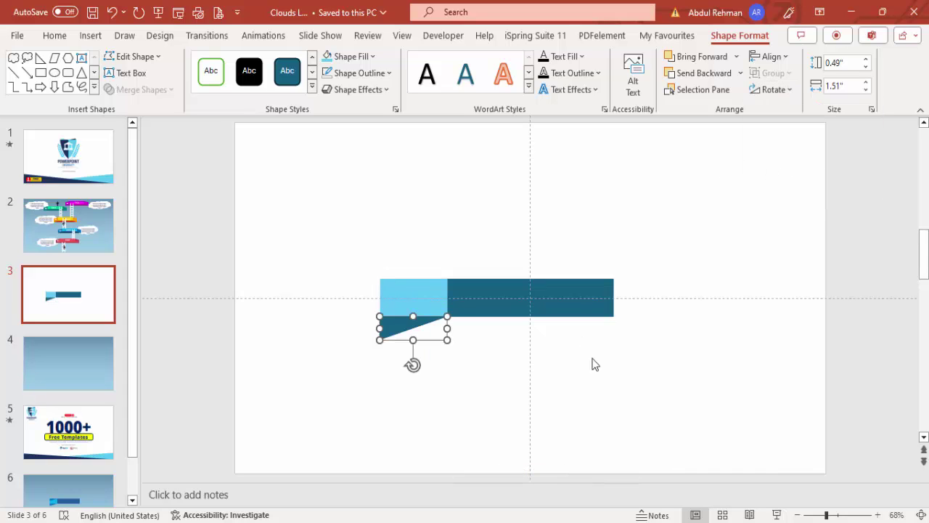
pyautogui.click(844, 515)
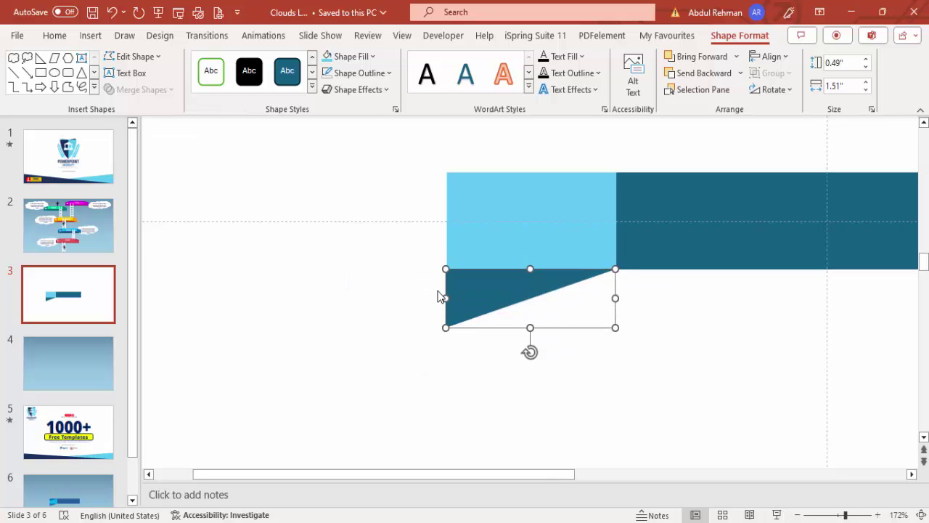
# - Resize the triangle to the light-blue block's width and 0.41 inch height
pyautogui.moveTo(445, 298); pyautogui.dragTo(446, 298)
pyautogui.click(479, 196)
pyautogui.click(472, 274)
pyautogui.moveTo(615, 298)
pyautogui.mouseDown()
pyautogui.moveTo(586, 297)
pyautogui.moveTo(616, 297)
pyautogui.mouseUp()
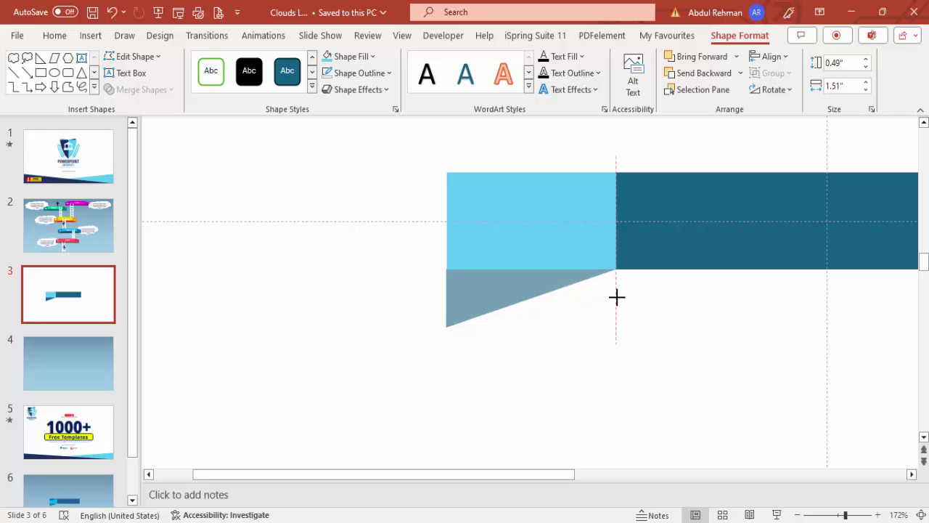
pyautogui.moveTo(616, 297); pyautogui.dragTo(616, 297)
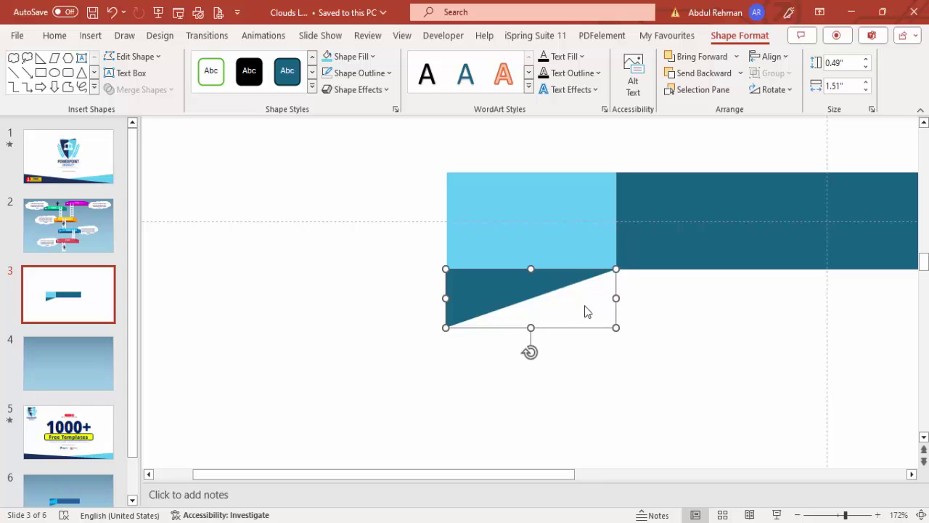
pyautogui.moveTo(531, 327); pyautogui.dragTo(533, 317)
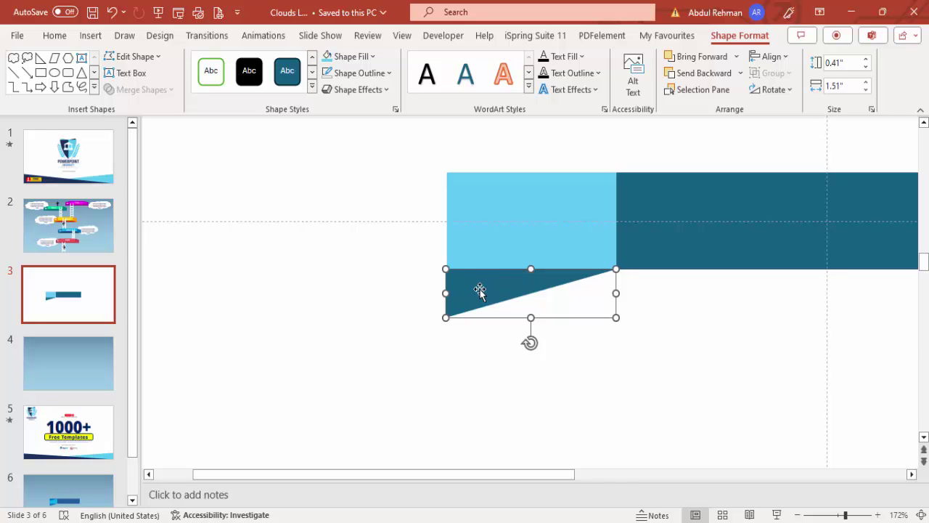
# - Copy the triangle onto the block's top edge, then select the block with the bottom triangle
pyautogui.moveTo(479, 291); pyautogui.dragTo(496, 192)
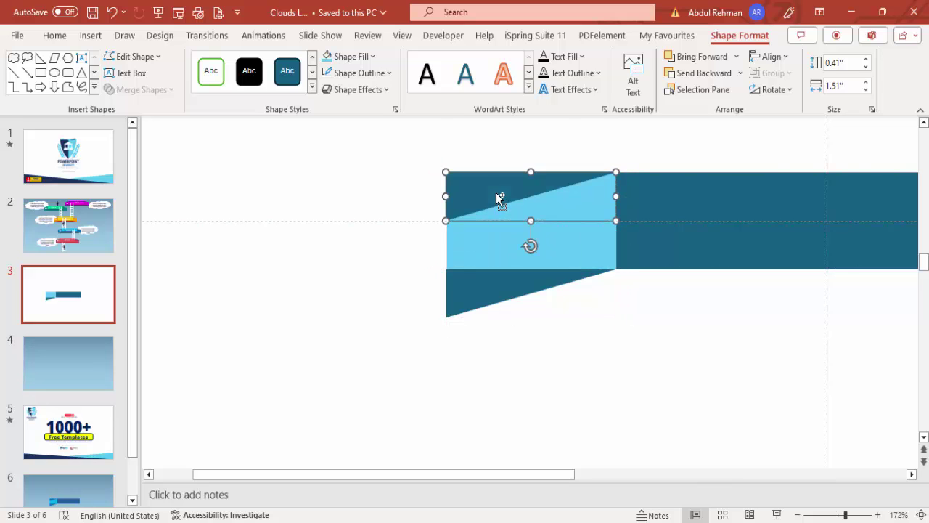
pyautogui.click(594, 334)
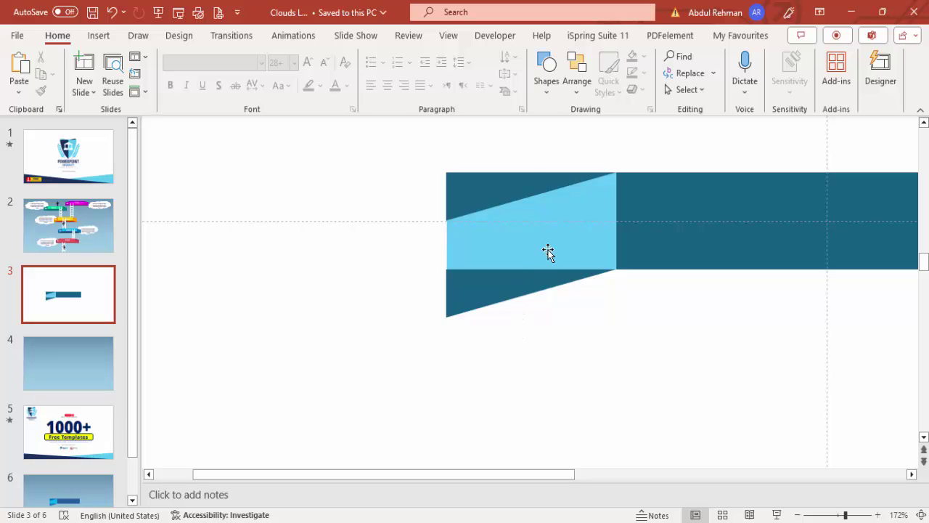
pyautogui.click(573, 212)
pyautogui.click(470, 287)
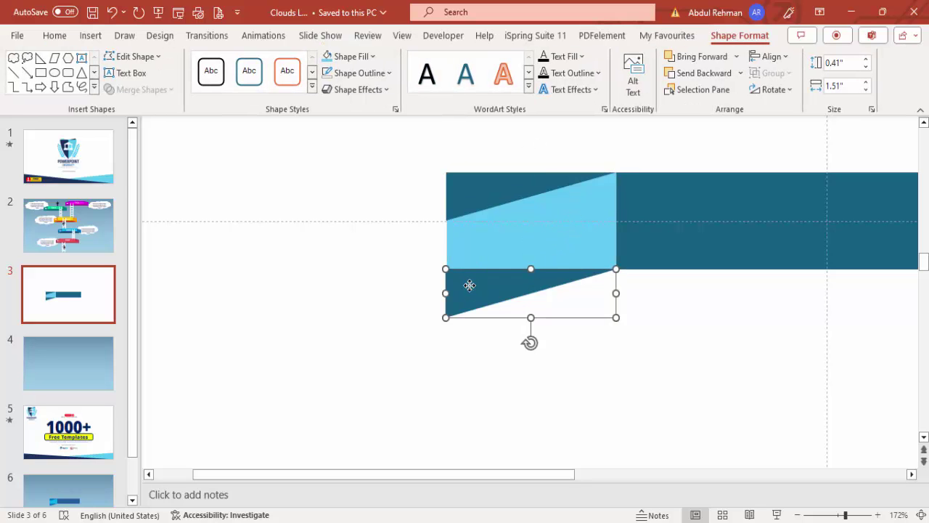
pyautogui.click(531, 230)
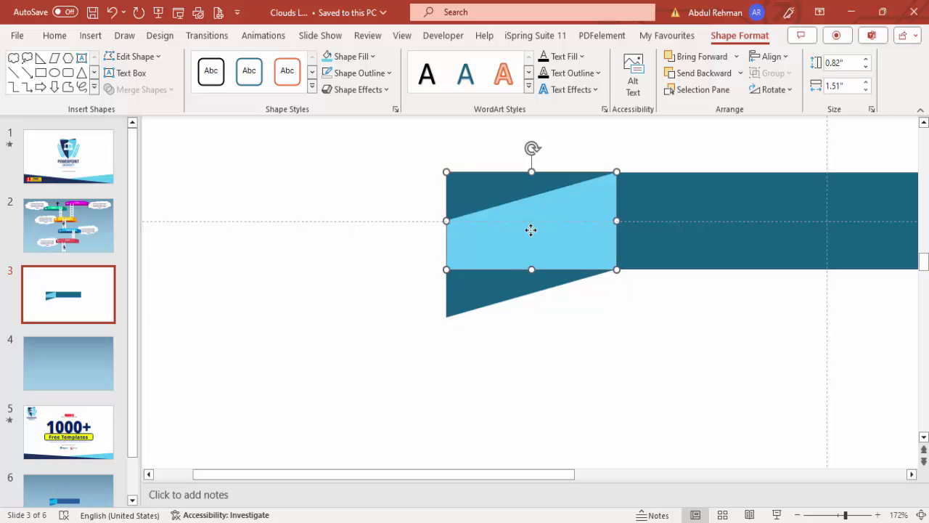
pyautogui.click(492, 187)
pyautogui.click(583, 329)
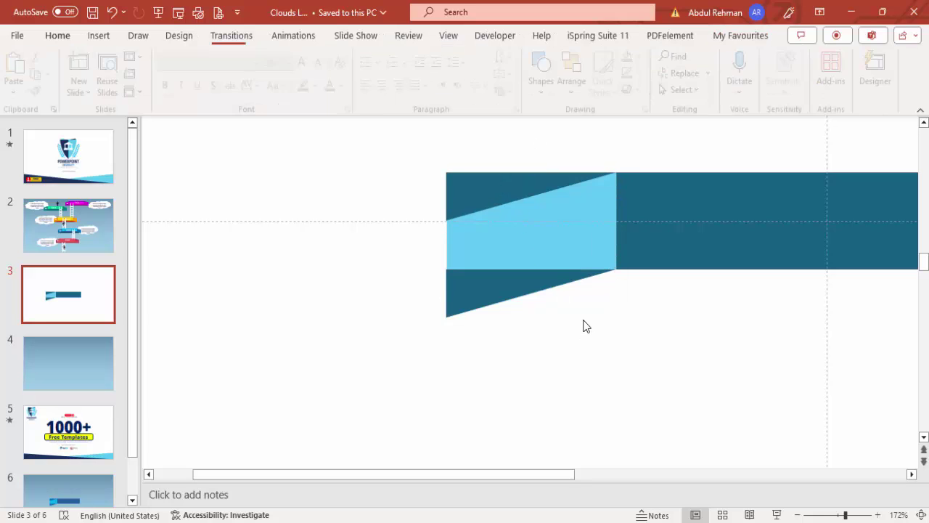
pyautogui.click(539, 235)
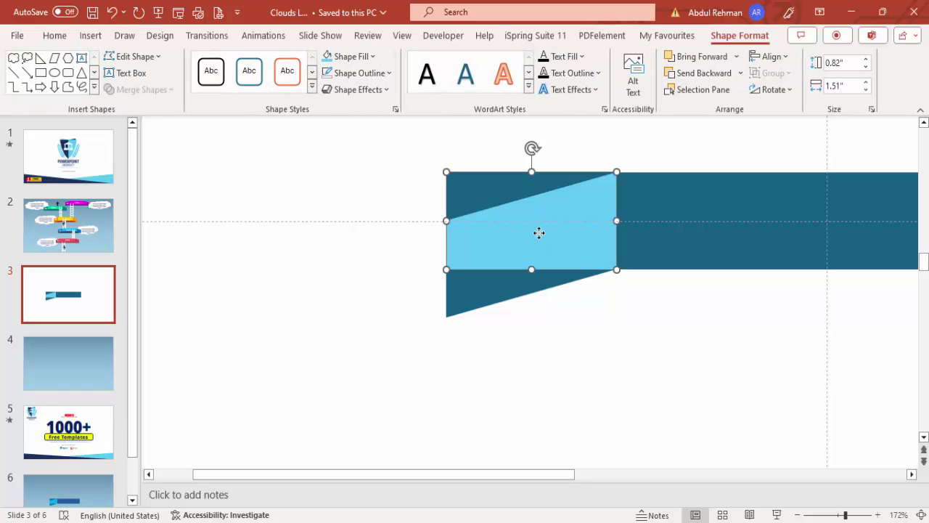
pyautogui.keyDown('shift'); pyautogui.click(467, 292); pyautogui.keyUp('shift')
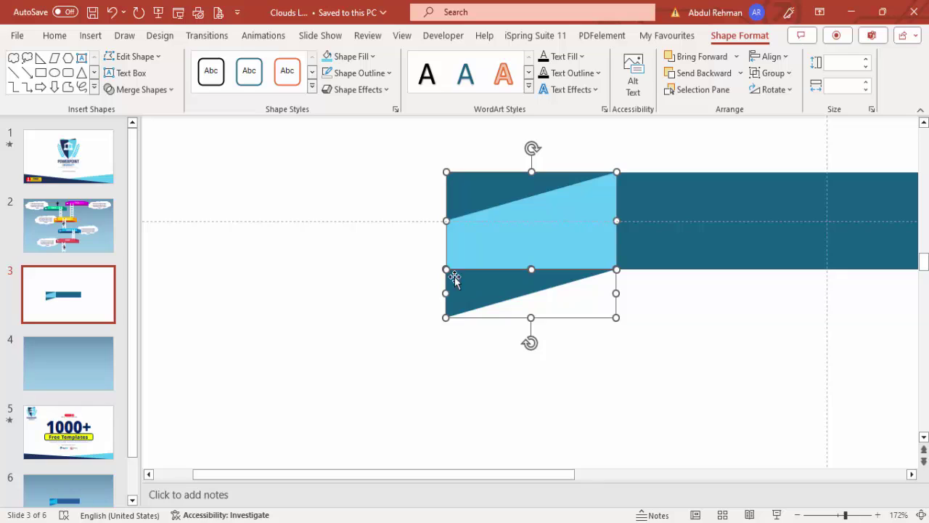
# - Union the block with the bottom triangle, then subtract the top band, leaving a 1.22 × 1.52 in fold
pyautogui.click(165, 90)
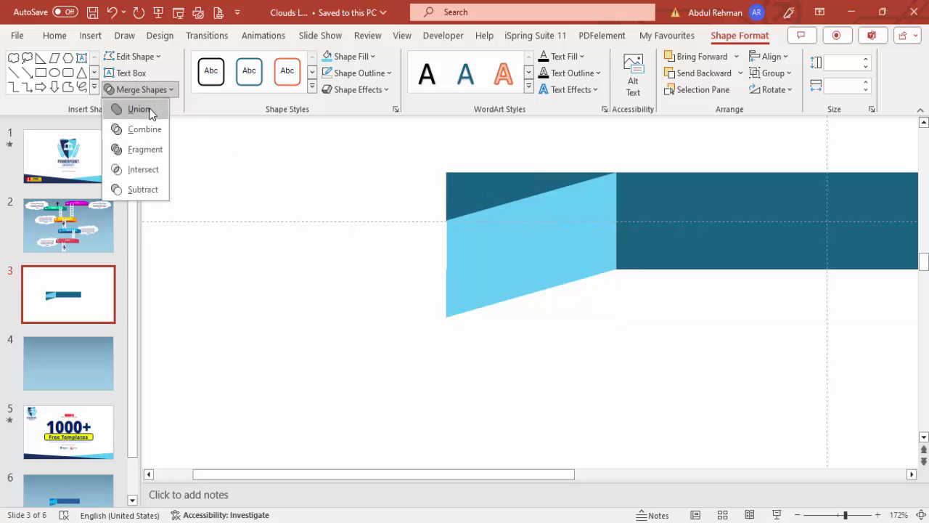
pyautogui.click(139, 109)
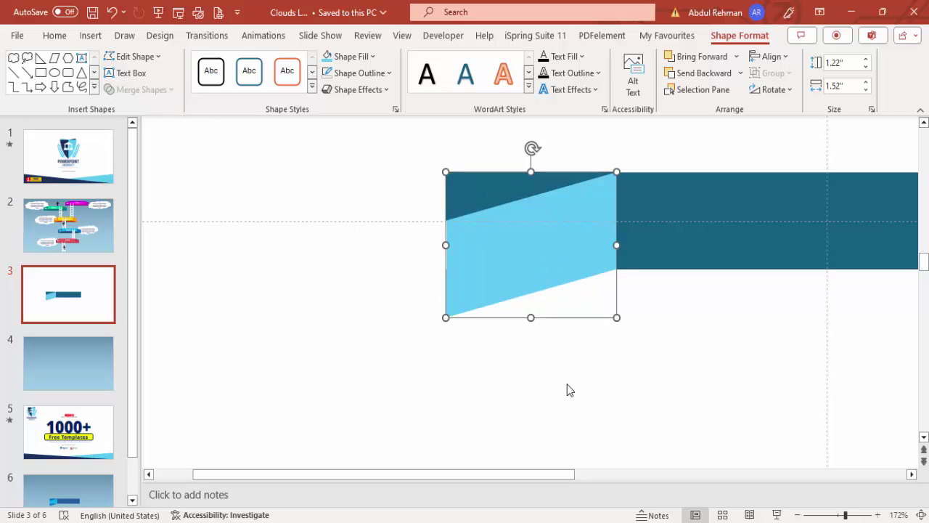
pyautogui.keyDown('shift'); pyautogui.click(478, 193); pyautogui.keyUp('shift')
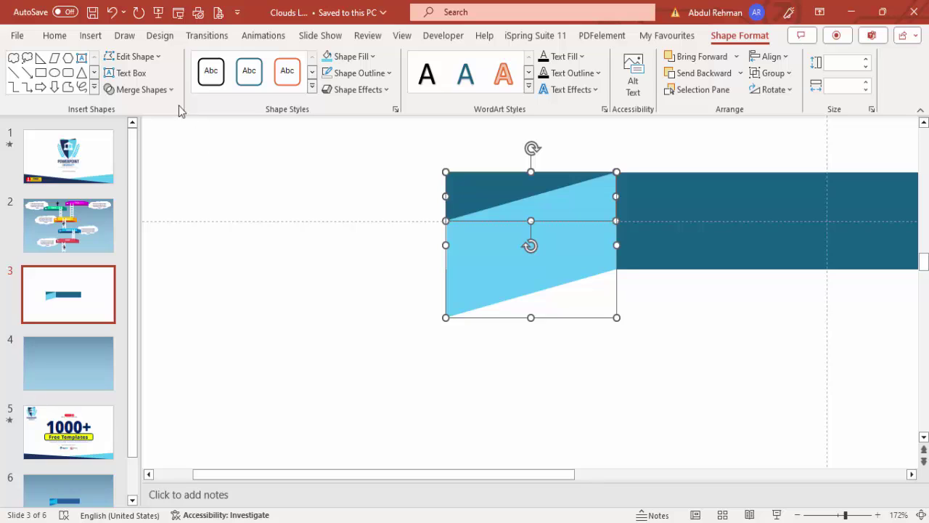
pyautogui.click(142, 89)
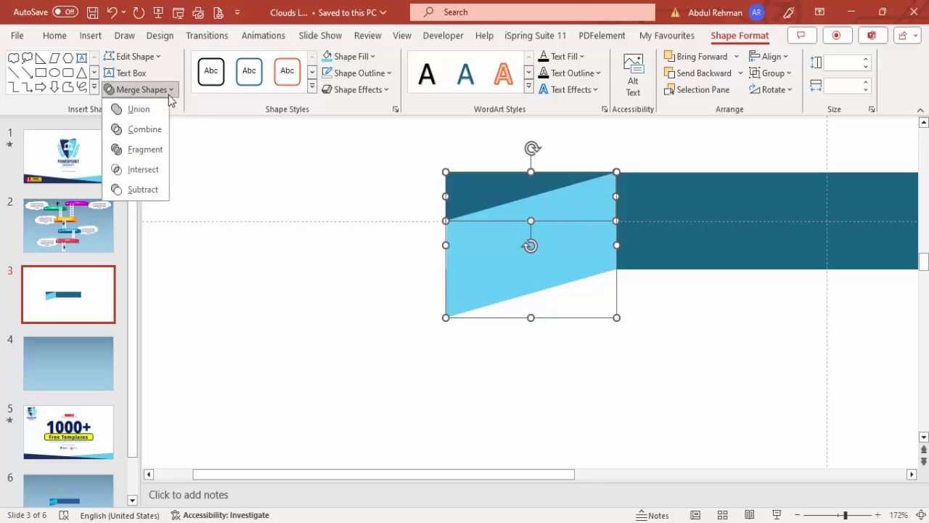
pyautogui.click(159, 189)
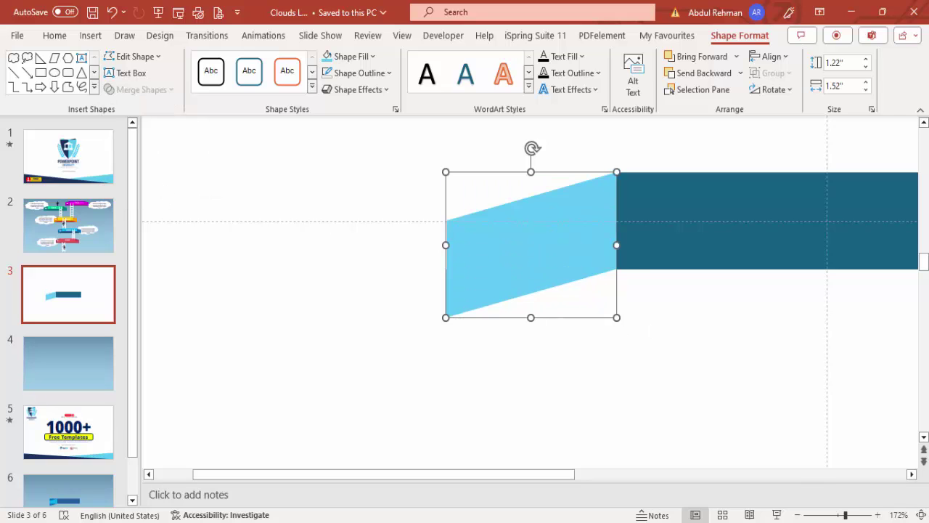
pyautogui.click(915, 515)
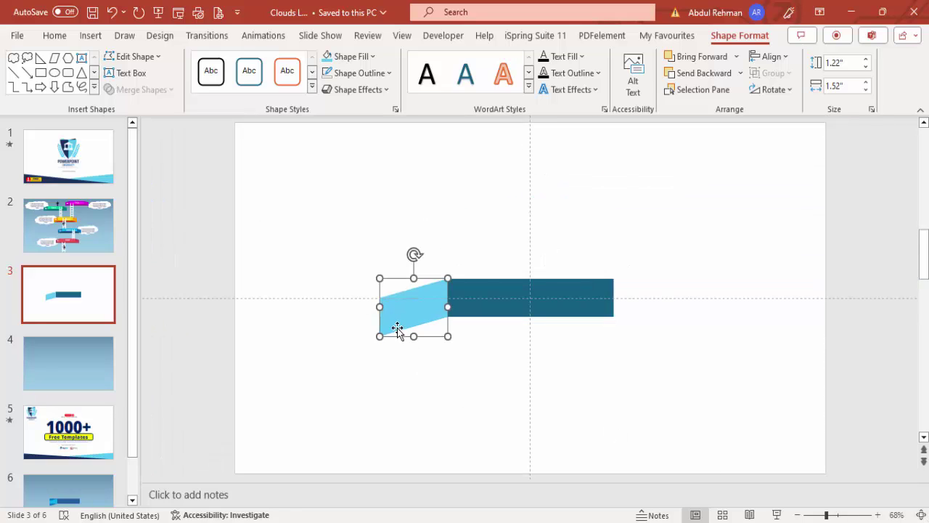
# - Narrow the left fold and add a horizontally flipped copy at the bar's right end
pyautogui.moveTo(377, 306); pyautogui.dragTo(393, 307)
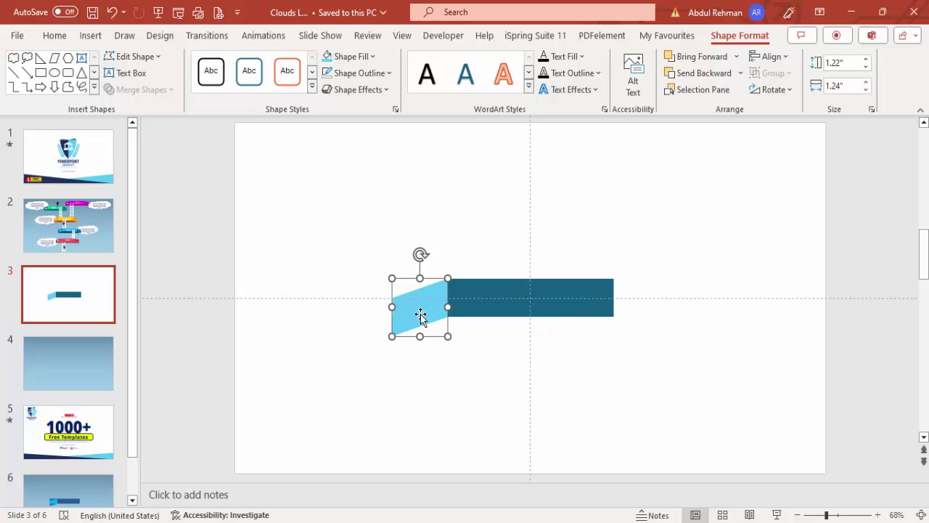
pyautogui.moveTo(420, 314); pyautogui.dragTo(643, 328)
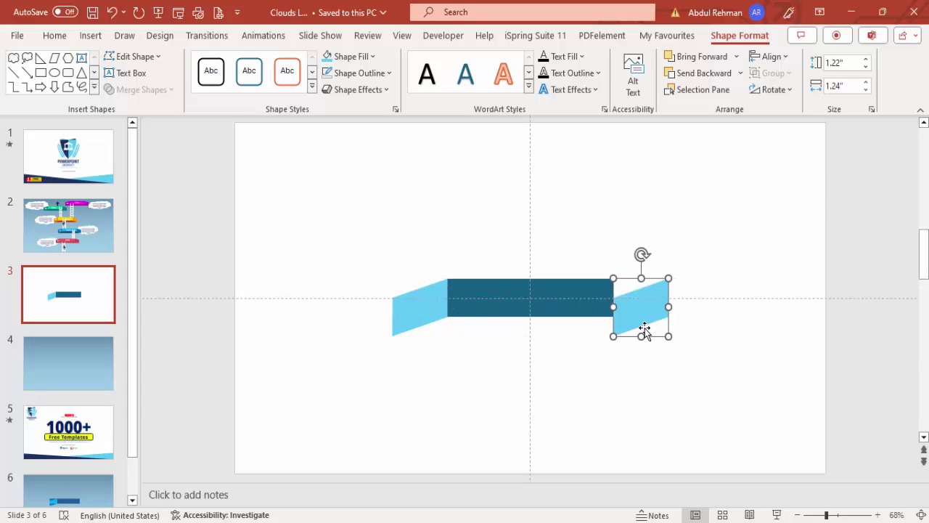
pyautogui.click(774, 89)
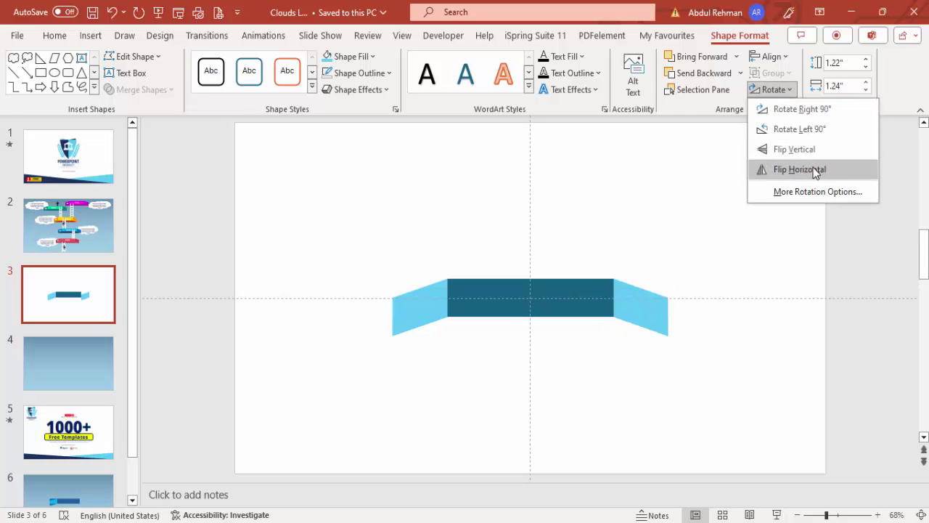
pyautogui.click(814, 172)
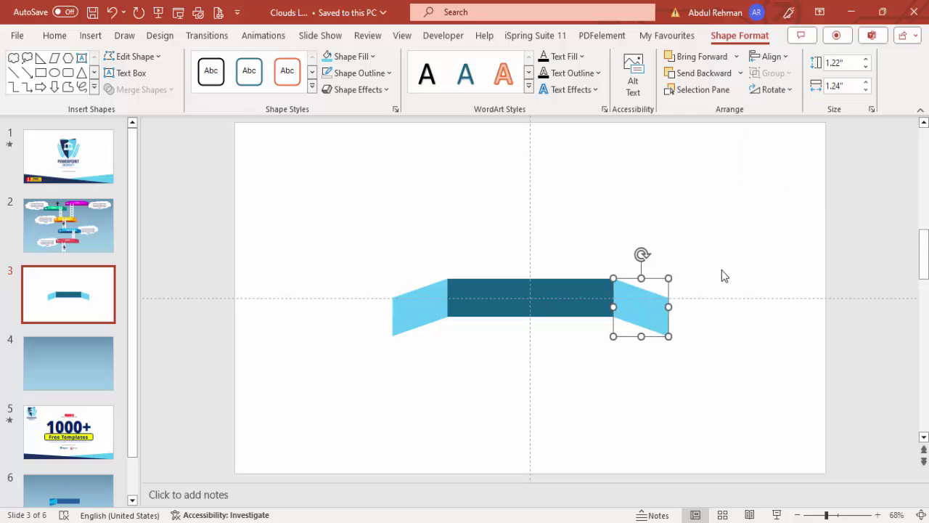
pyautogui.click(376, 231)
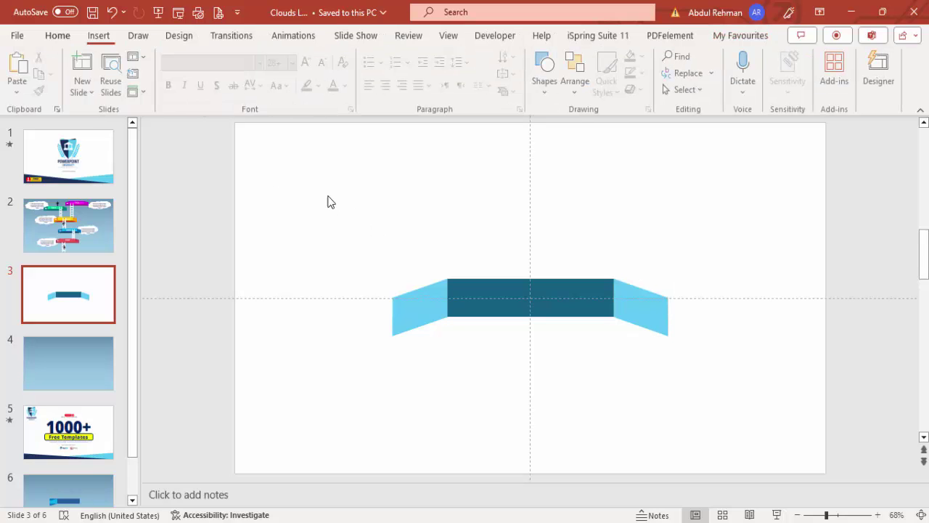
pyautogui.click(99, 35)
pyautogui.click(289, 80)
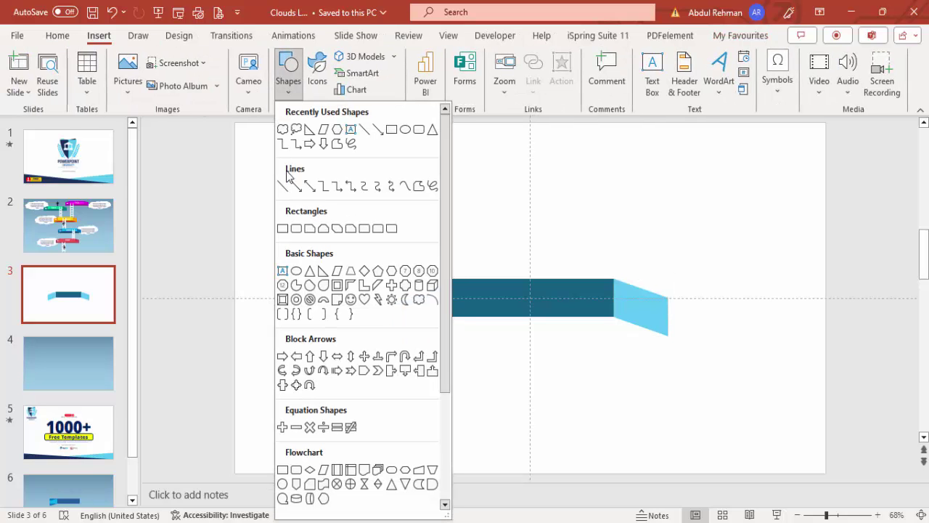
# - Draw an outline-free 6.24 × 0.55 in teal band across the ribbon and send it to the back
pyautogui.click(283, 228)
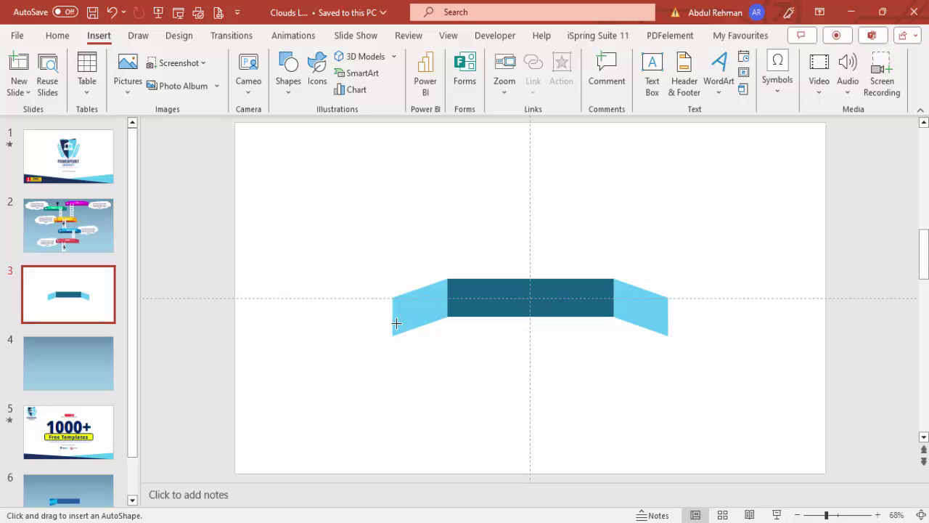
pyautogui.moveTo(392, 318); pyautogui.dragTo(666, 336)
pyautogui.moveTo(533, 322); pyautogui.dragTo(530, 311)
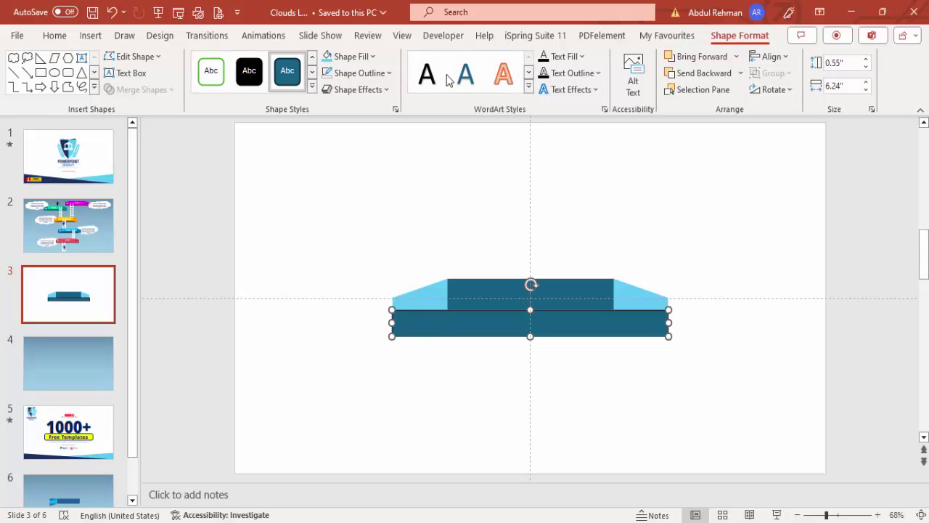
pyautogui.click(361, 73)
pyautogui.click(358, 271)
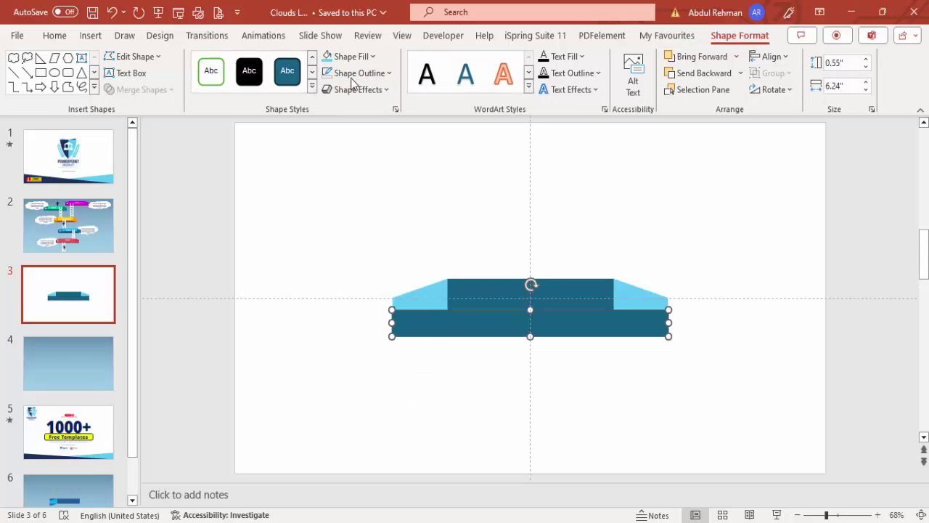
pyautogui.click(347, 56)
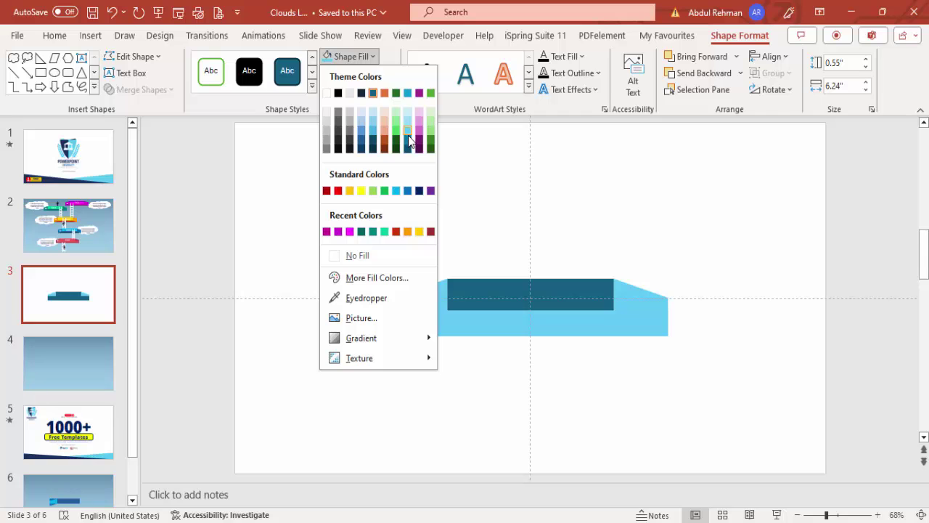
pyautogui.click(408, 140)
pyautogui.click(741, 73)
pyautogui.click(716, 112)
pyautogui.click(662, 194)
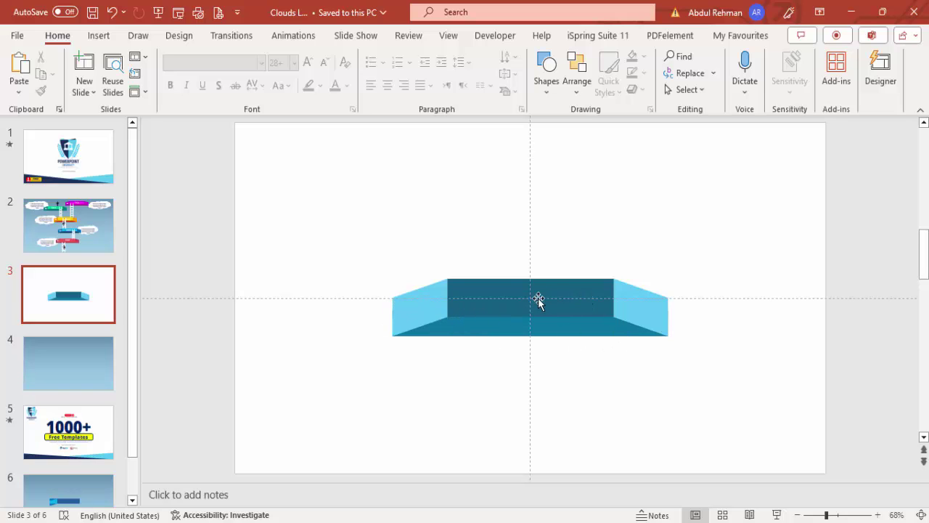
# - Fill the top bar yellow using More Colors in the Format Shape pane
pyautogui.click(563, 287)
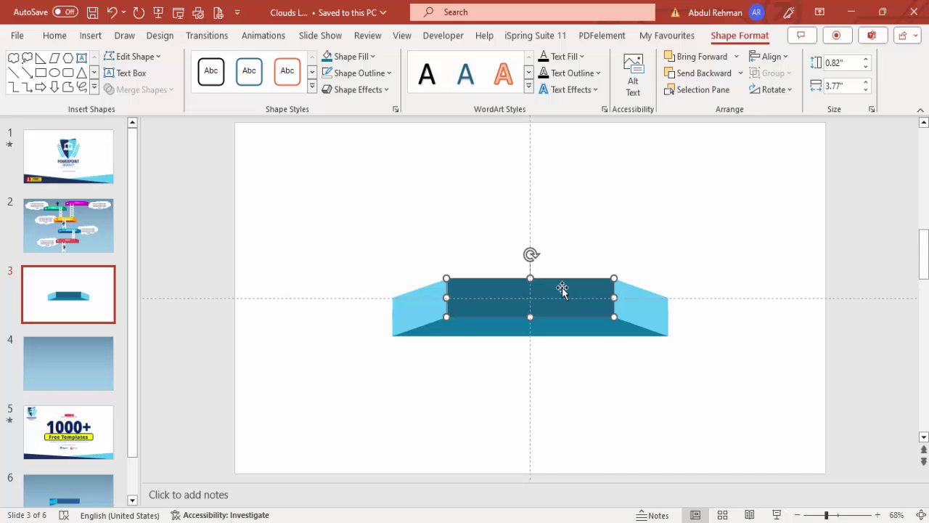
pyautogui.rightClick(562, 288)
pyautogui.click(633, 485)
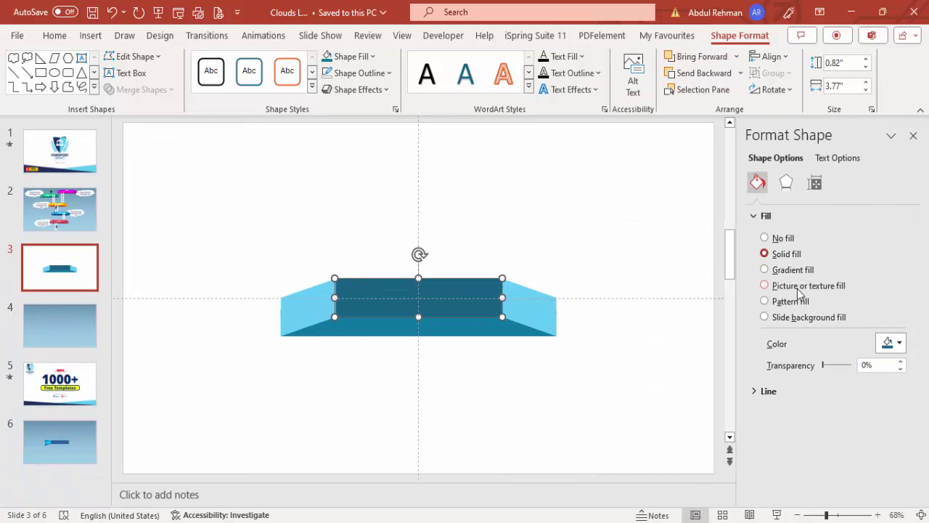
pyautogui.click(902, 344)
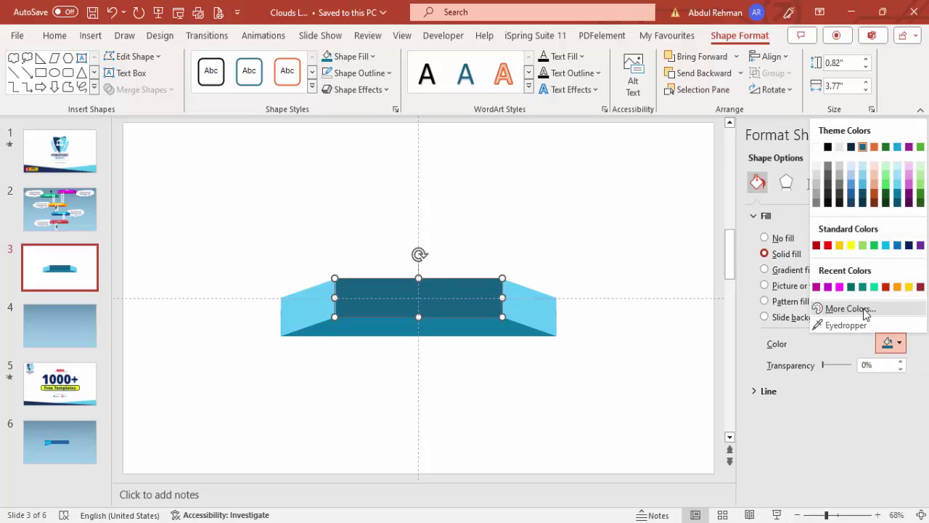
pyautogui.click(850, 309)
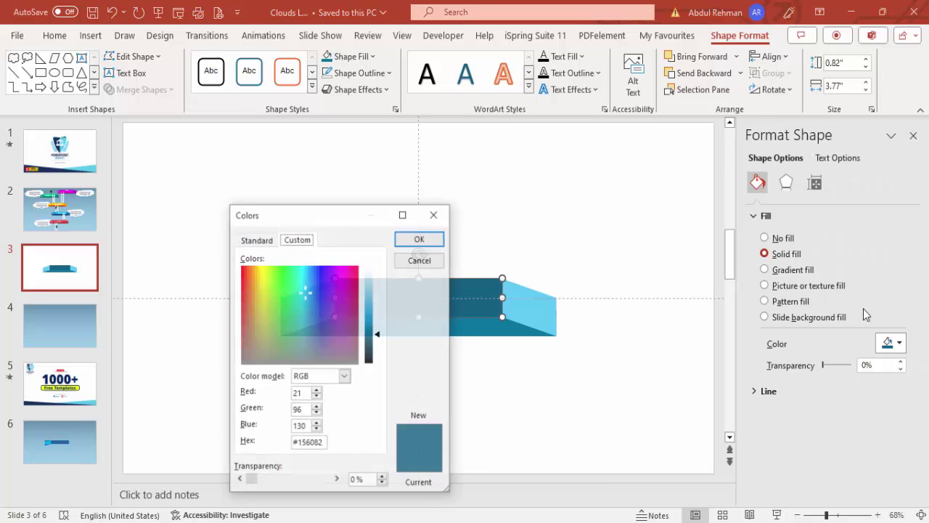
pyautogui.click(254, 240)
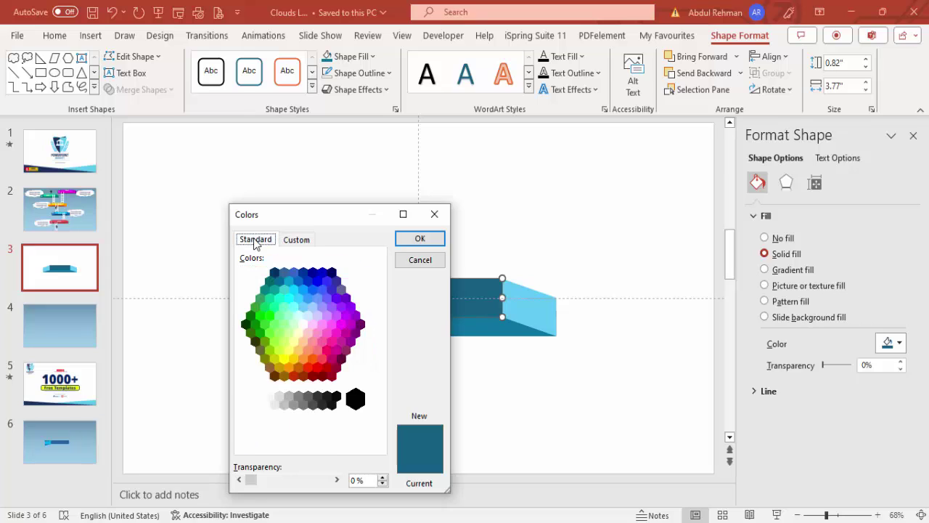
pyautogui.click(292, 359)
pyautogui.click(422, 238)
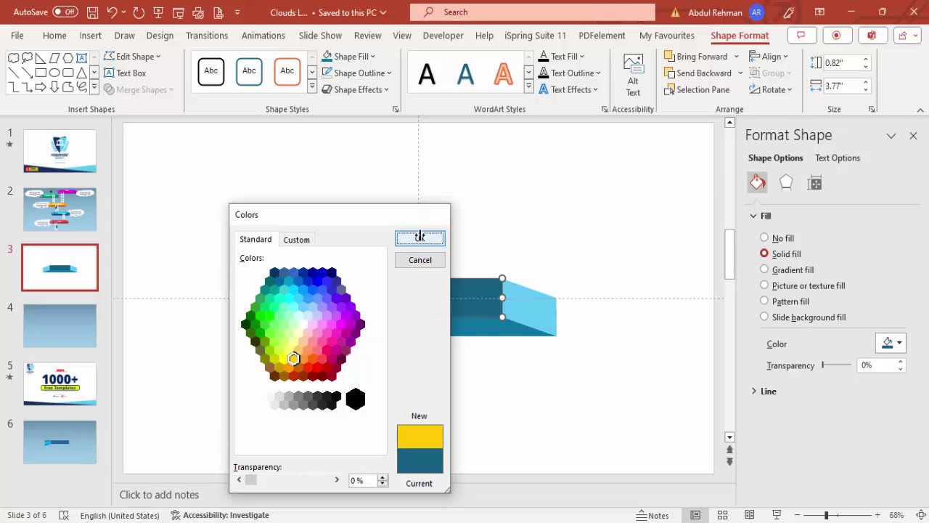
# - Colour both slanted end folds orange
pyautogui.click(294, 305)
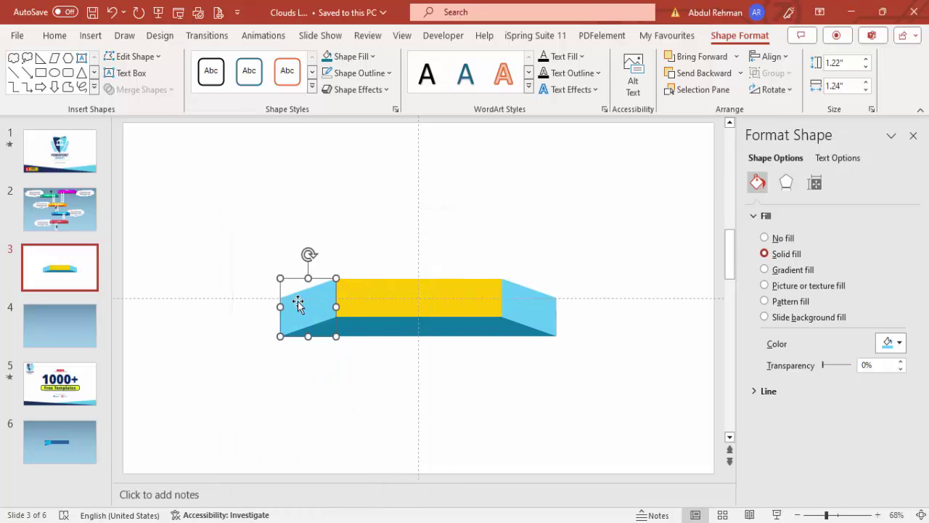
pyautogui.click(891, 343)
pyautogui.click(846, 310)
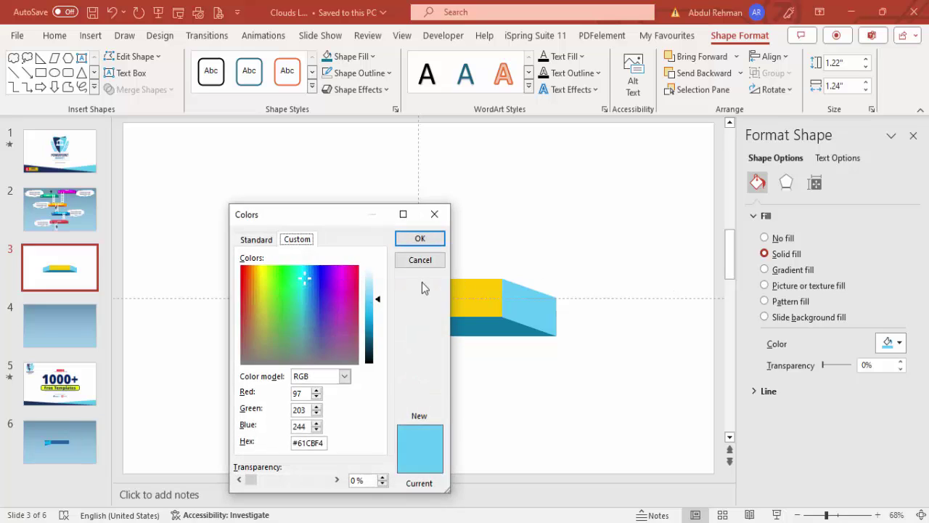
pyautogui.click(255, 244)
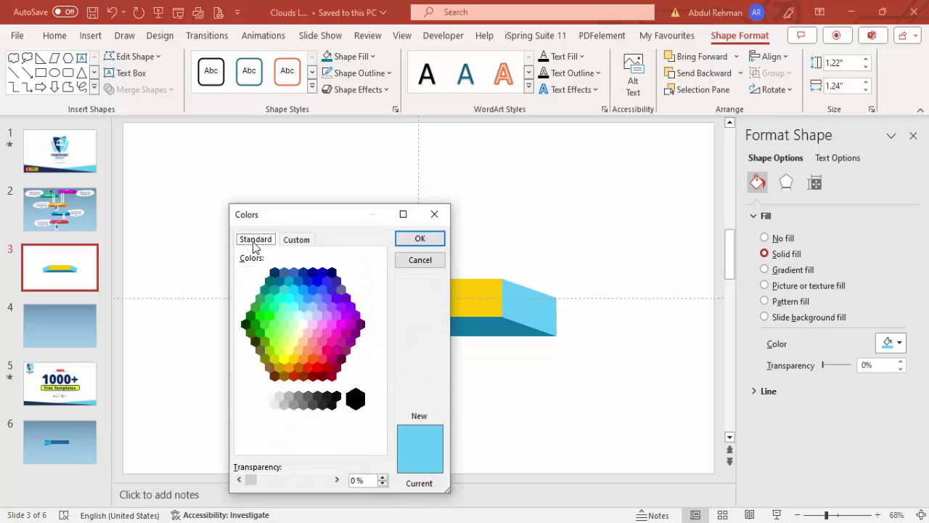
pyautogui.click(289, 368)
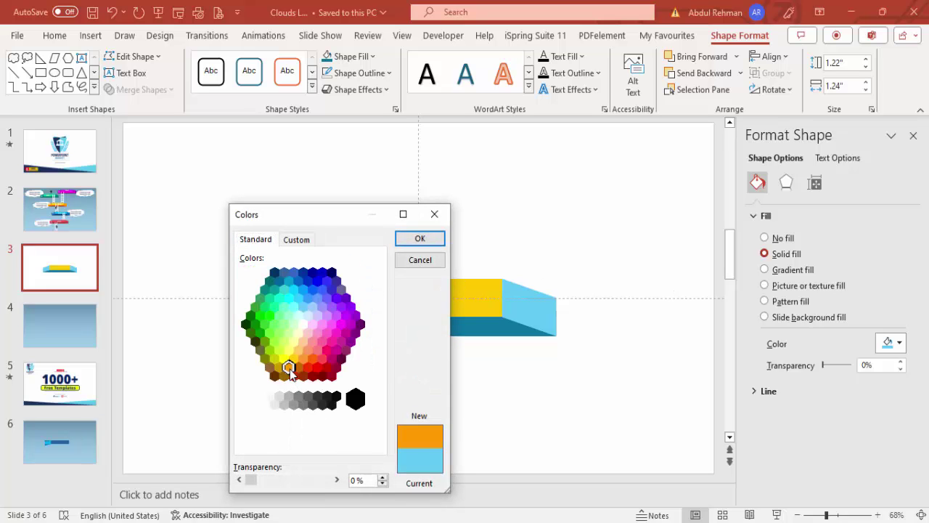
pyautogui.click(420, 239)
pyautogui.click(514, 298)
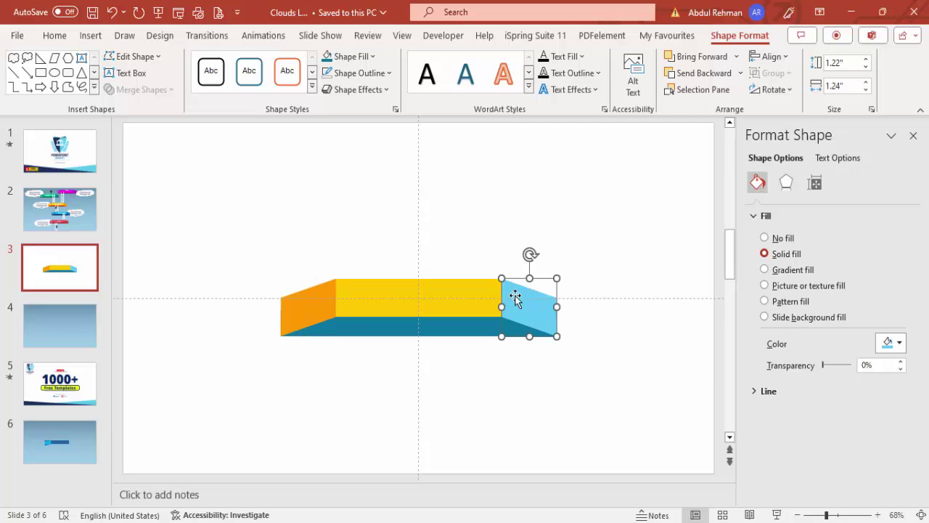
pyautogui.click(894, 345)
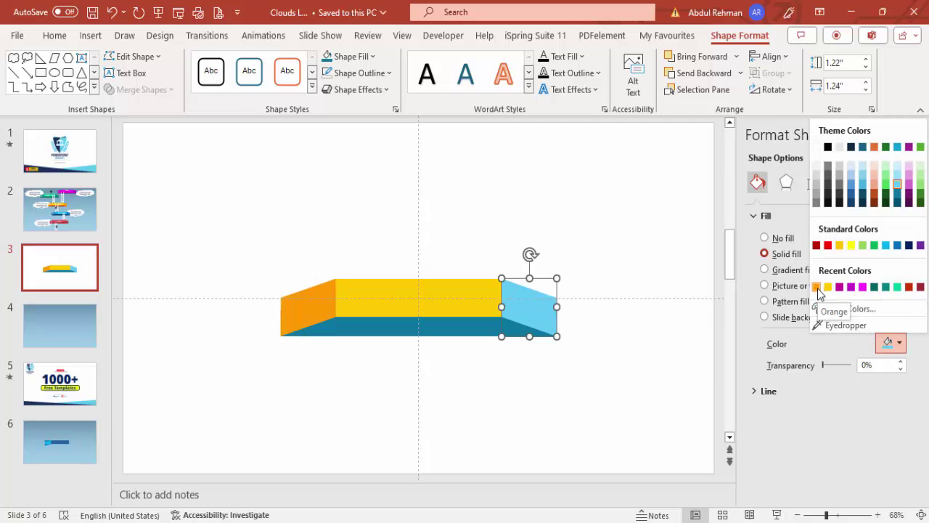
pyautogui.click(817, 287)
# - Fill the bottom band dark red and select all four platform pieces
pyautogui.click(443, 328)
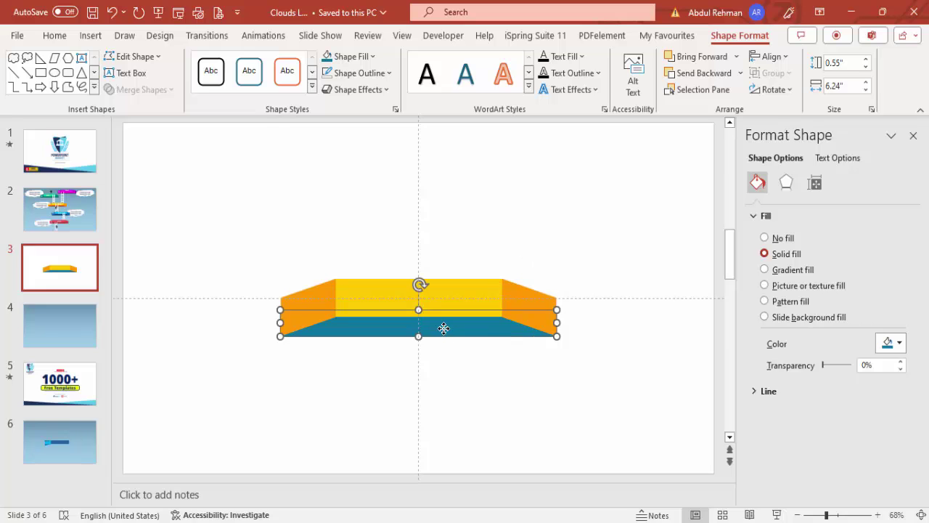
pyautogui.click(888, 343)
pyautogui.click(842, 310)
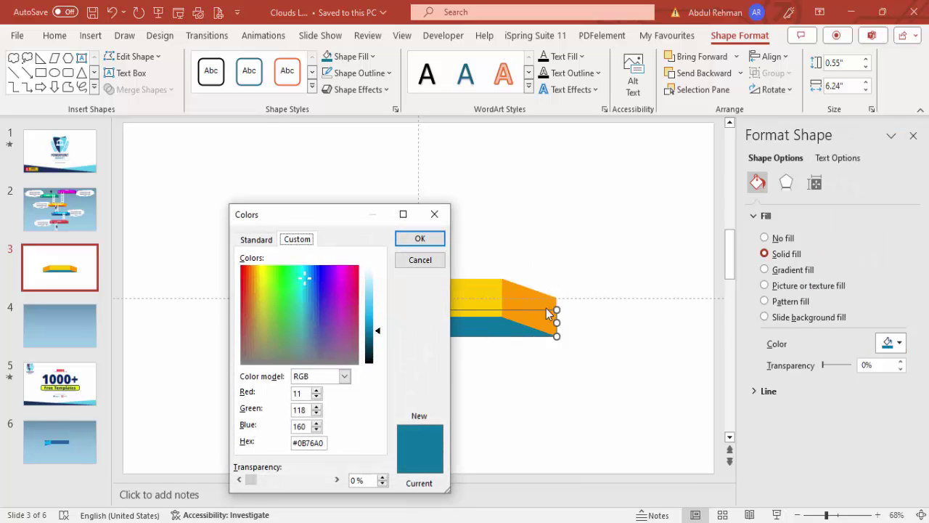
pyautogui.click(256, 240)
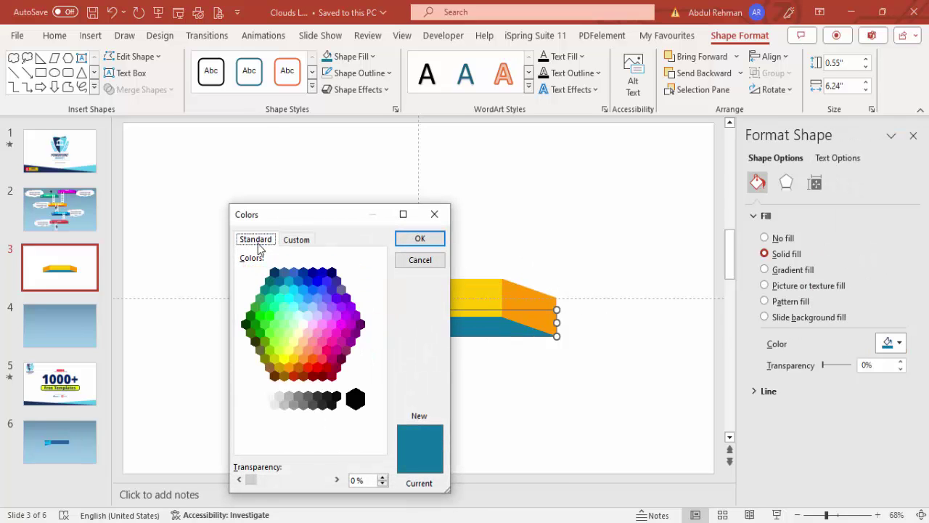
pyautogui.click(297, 377)
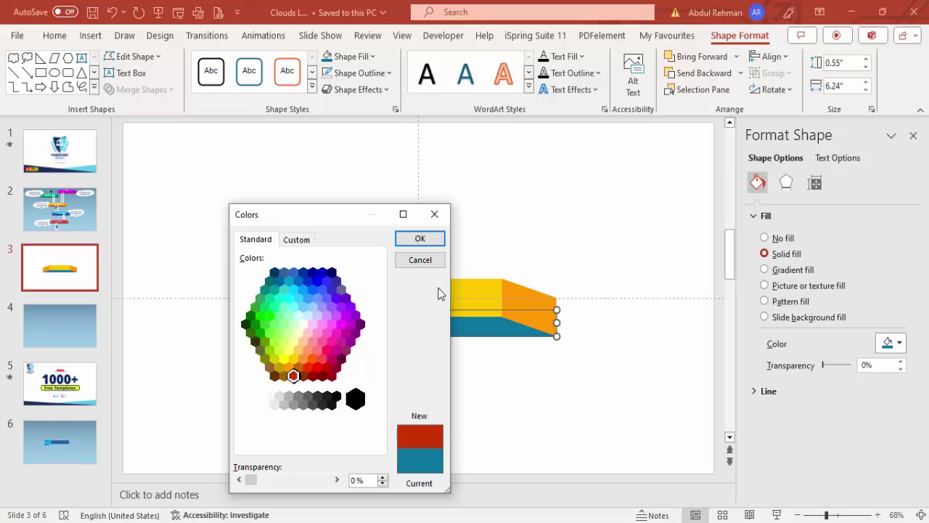
pyautogui.click(434, 240)
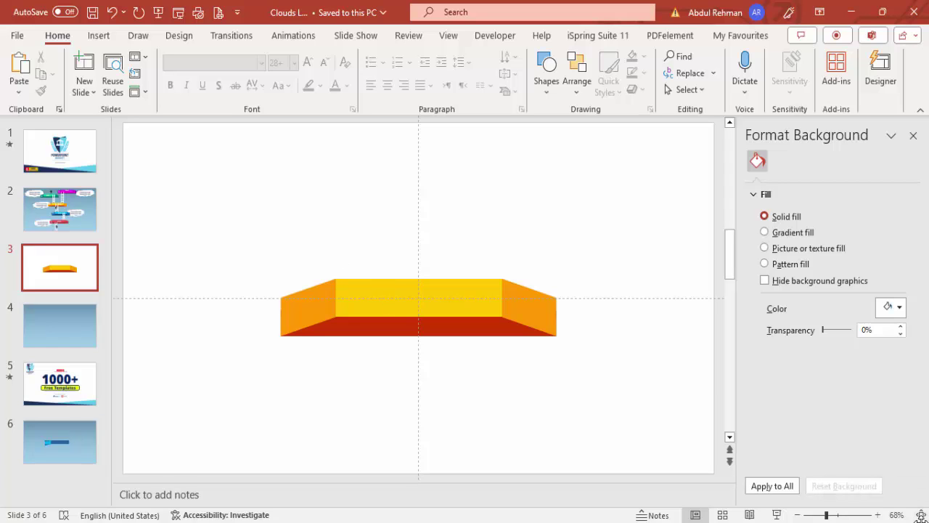
pyautogui.moveTo(171, 220); pyautogui.dragTo(682, 455)
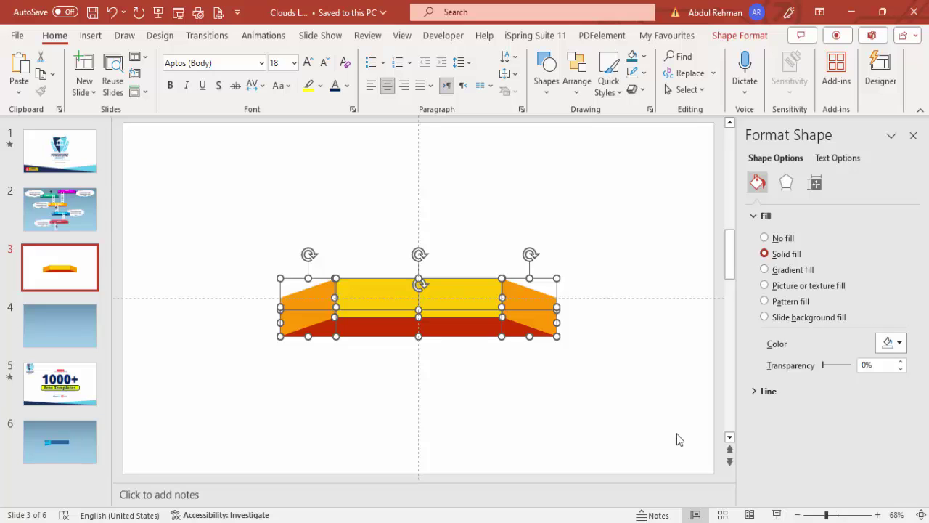
# - Group the four pieces, shrink the group, and place a copy above and to the left
pyautogui.hotkey('ctrl', 'g')
pyautogui.moveTo(287, 280); pyautogui.dragTo(485, 331)
pyautogui.hotkey('ctrl', 'd')
pyautogui.moveTo(525, 257); pyautogui.dragTo(401, 248)
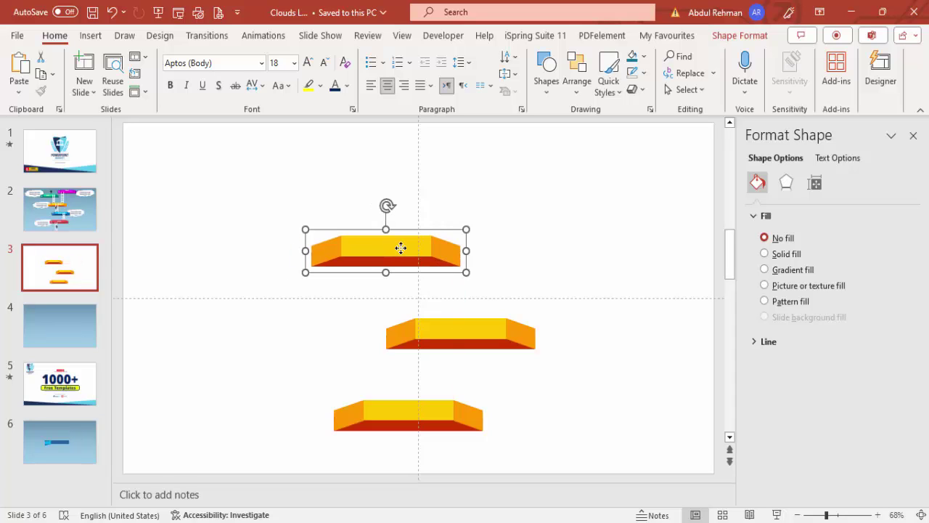
# - Add more copies and arrange the five bars in a staggered zigzag down the slide
pyautogui.hotkey('ctrl', 'd')
pyautogui.moveTo(338, 160); pyautogui.dragTo(351, 152)
pyautogui.scroll(1, 384, 159)
pyautogui.scroll(2, 332, 177)
pyautogui.moveTo(341, 233); pyautogui.dragTo(550, 212)
pyautogui.scroll(-2, 380, 255)
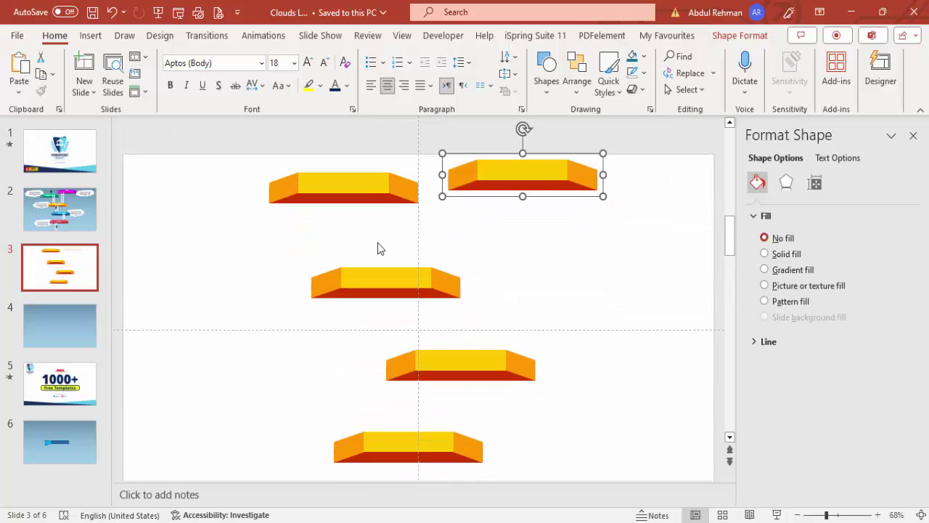
pyautogui.scroll(-1, 375, 200)
pyautogui.moveTo(373, 204); pyautogui.dragTo(376, 177)
pyautogui.click(534, 395)
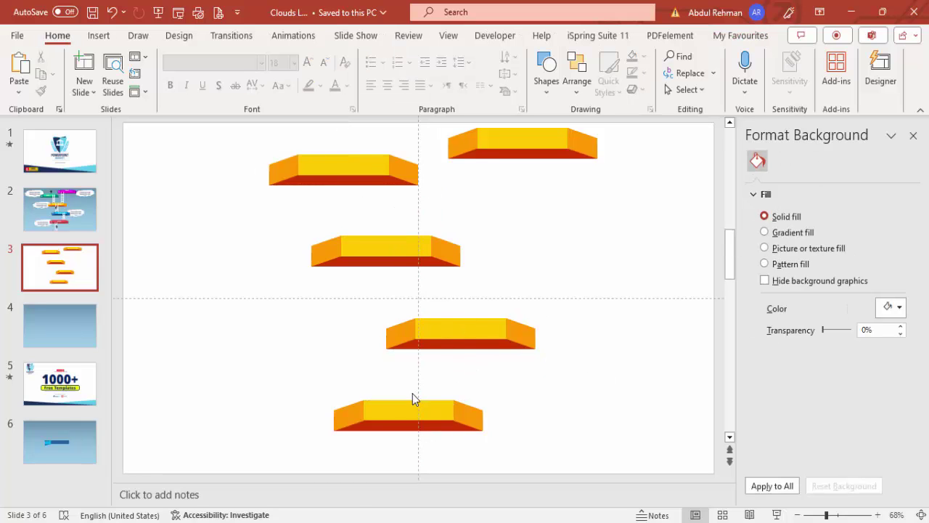
# - Recolour the fourth bar's top face green
pyautogui.click(458, 334)
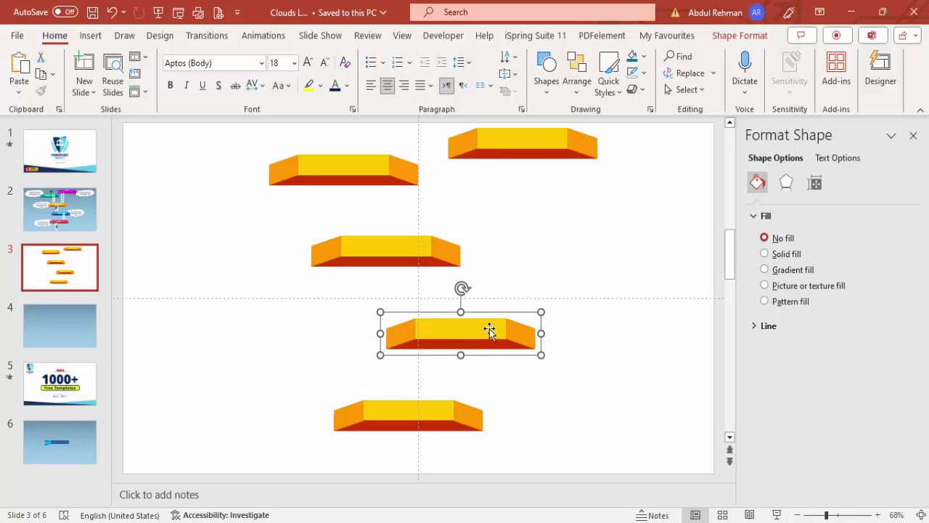
pyautogui.click(490, 329)
pyautogui.click(890, 343)
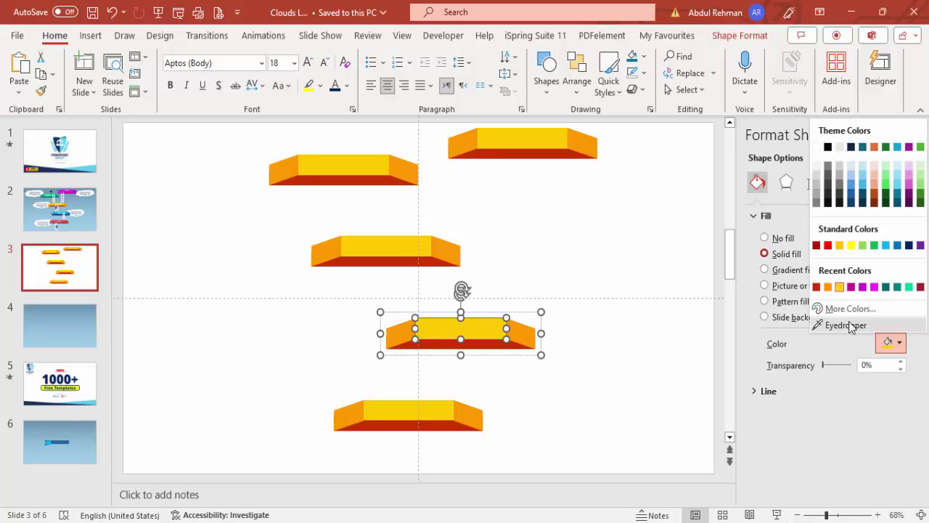
pyautogui.click(842, 308)
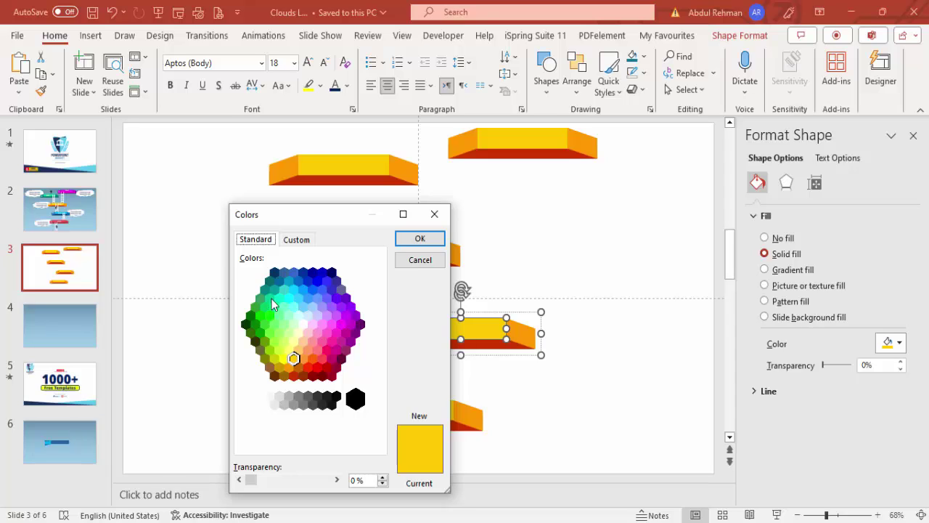
pyautogui.click(271, 299)
pyautogui.click(421, 239)
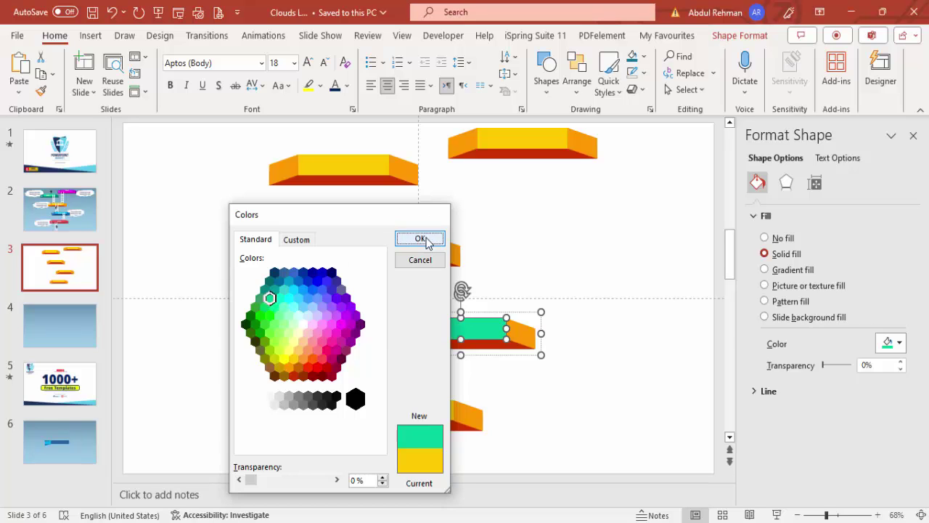
# - Make both end pieces of the fourth bar teal
pyautogui.click(398, 334)
pyautogui.click(887, 344)
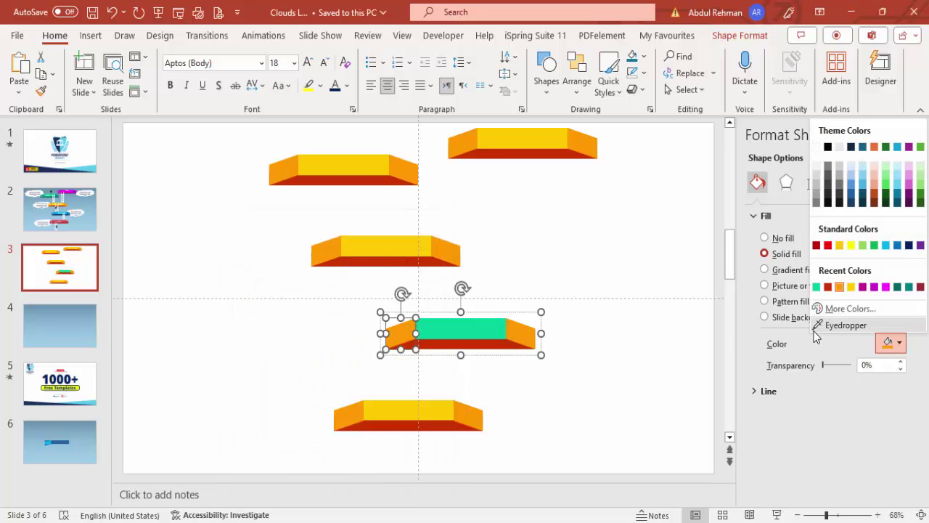
pyautogui.click(840, 309)
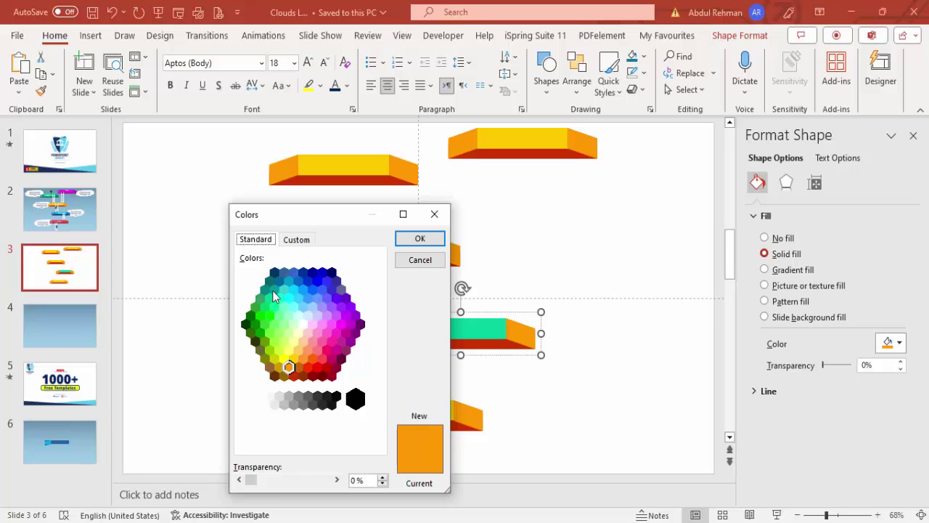
pyautogui.click(273, 297)
pyautogui.click(419, 239)
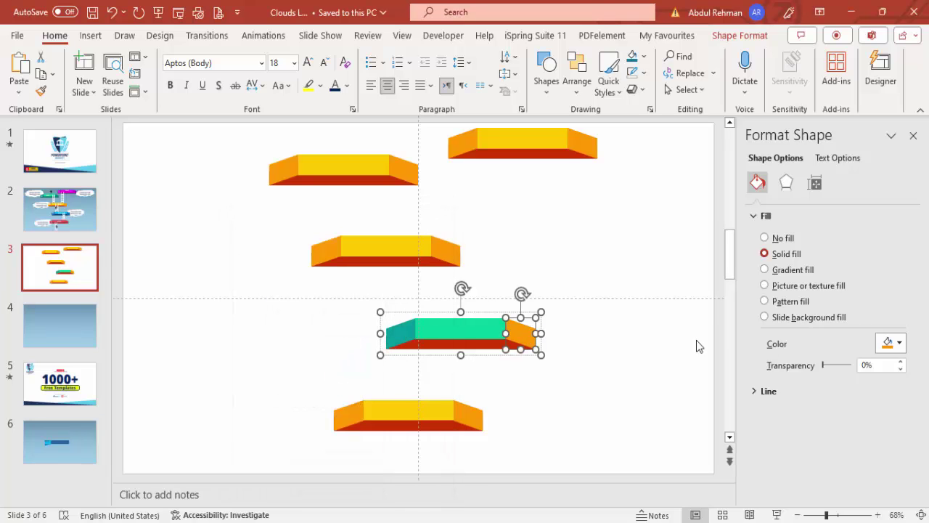
pyautogui.click(891, 344)
pyautogui.click(816, 286)
# - Fill the fourth bar's bottom piece dark teal
pyautogui.click(498, 344)
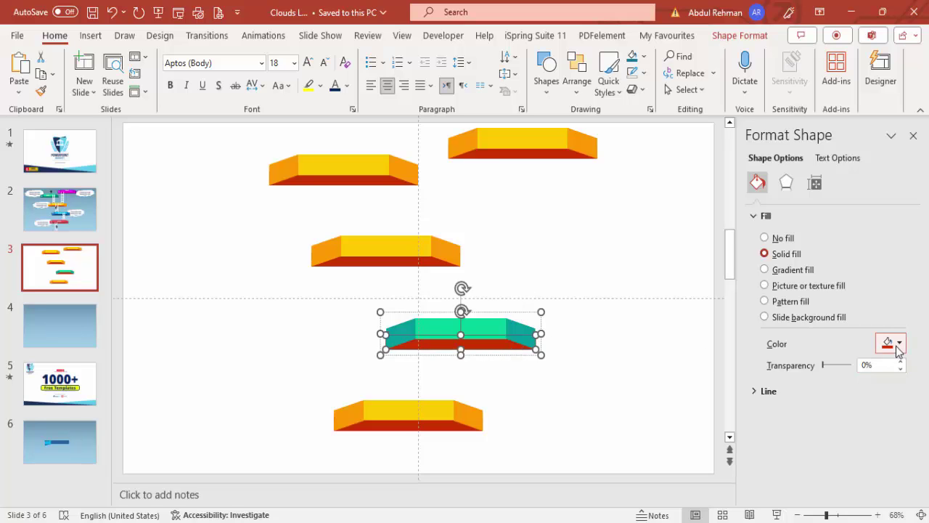
pyautogui.click(899, 348)
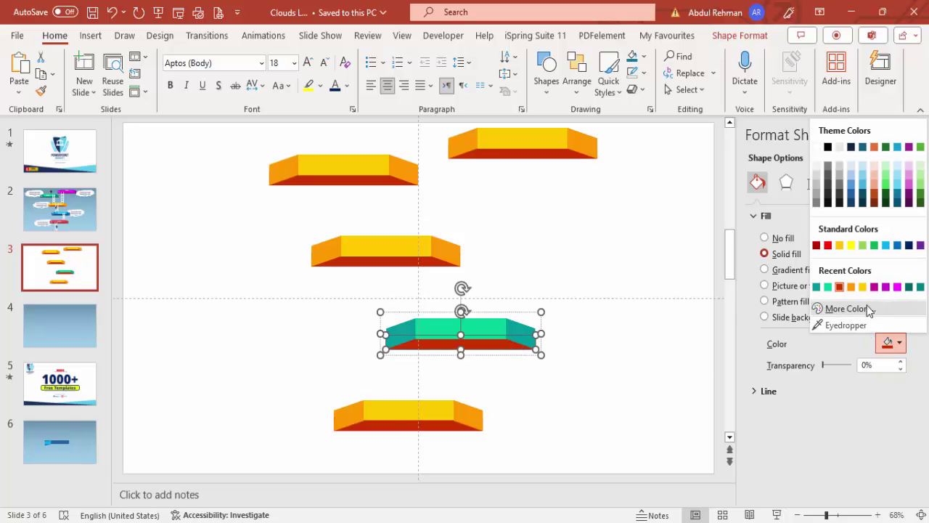
pyautogui.click(874, 310)
pyautogui.click(272, 288)
pyautogui.click(420, 239)
pyautogui.click(628, 294)
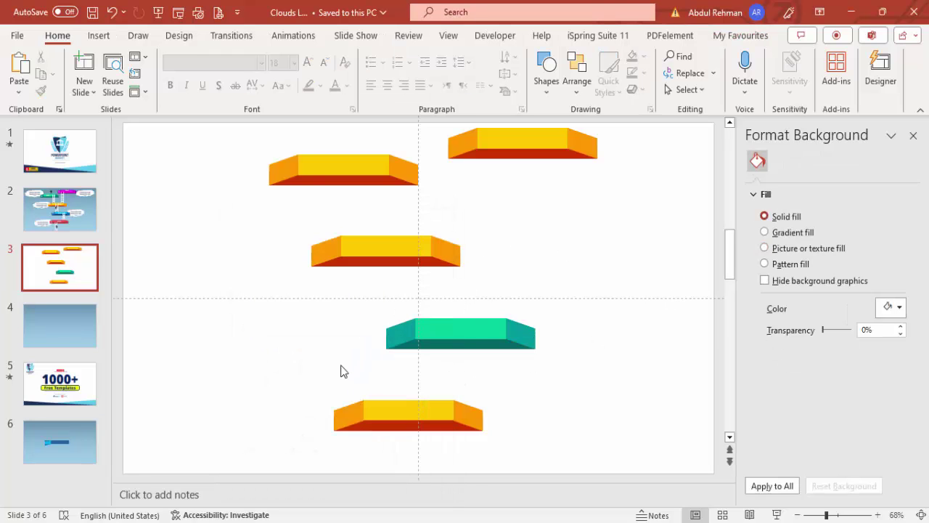
# - Change slide 3's background from plain white to a blue gradient fill in Format Background
pyautogui.click(413, 255)
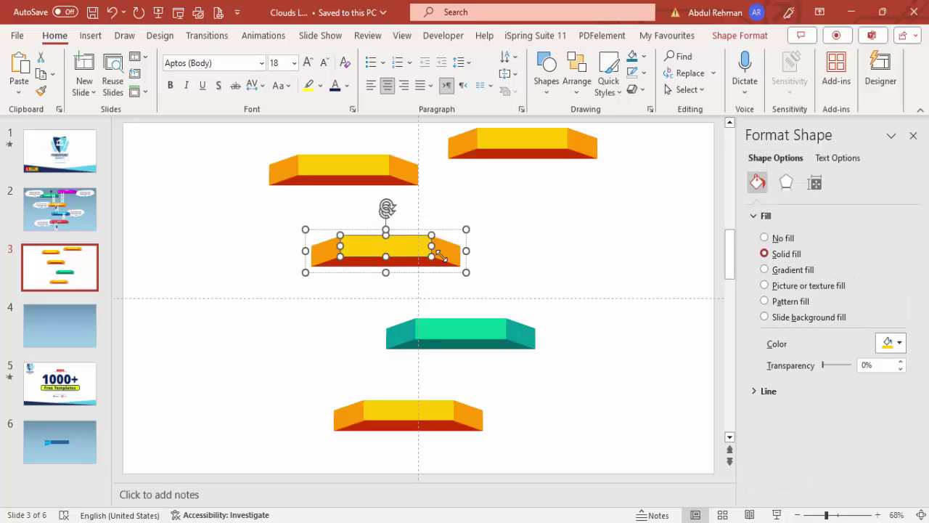
pyautogui.click(533, 258)
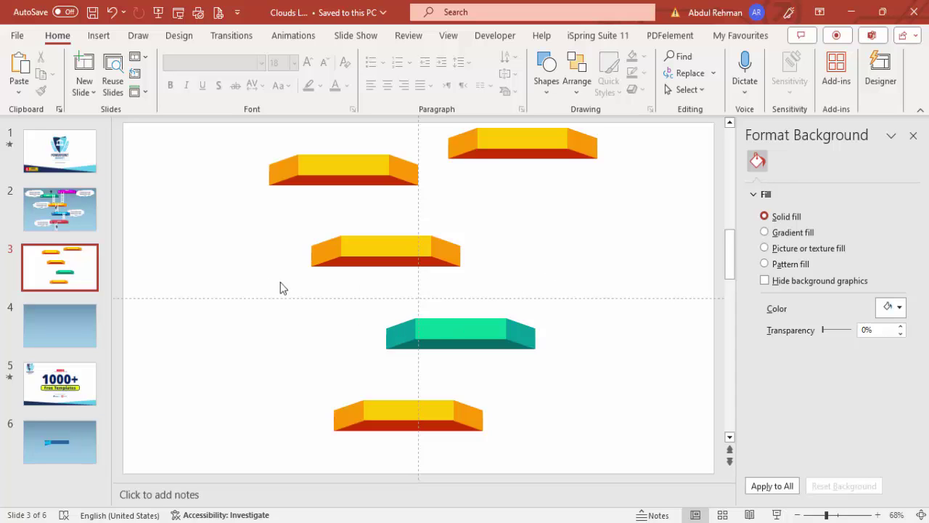
pyautogui.click(802, 234)
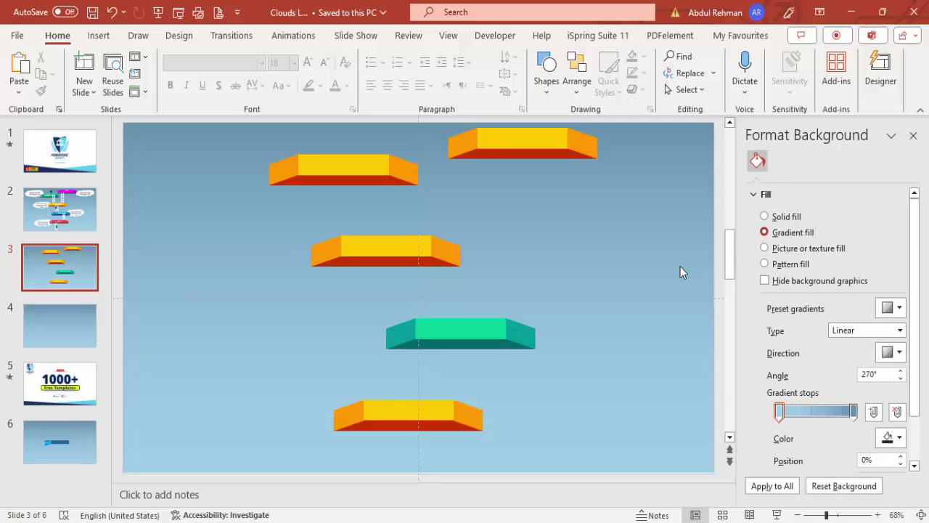